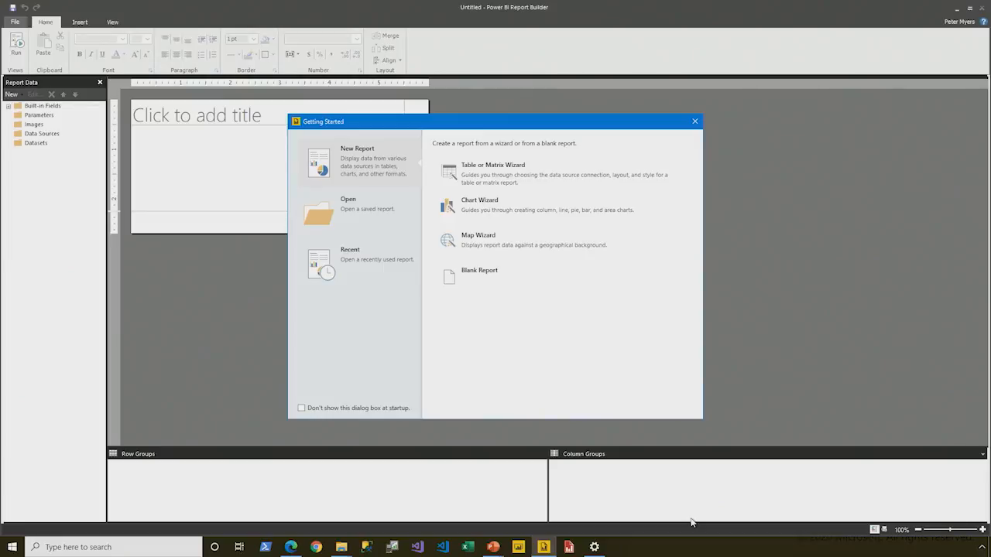
Step: Create a blank report and save it as Report Template in the D:\PowerBIPRIAD\MySolution folder
{"action": "left_click", "coordinate": [487, 284]}
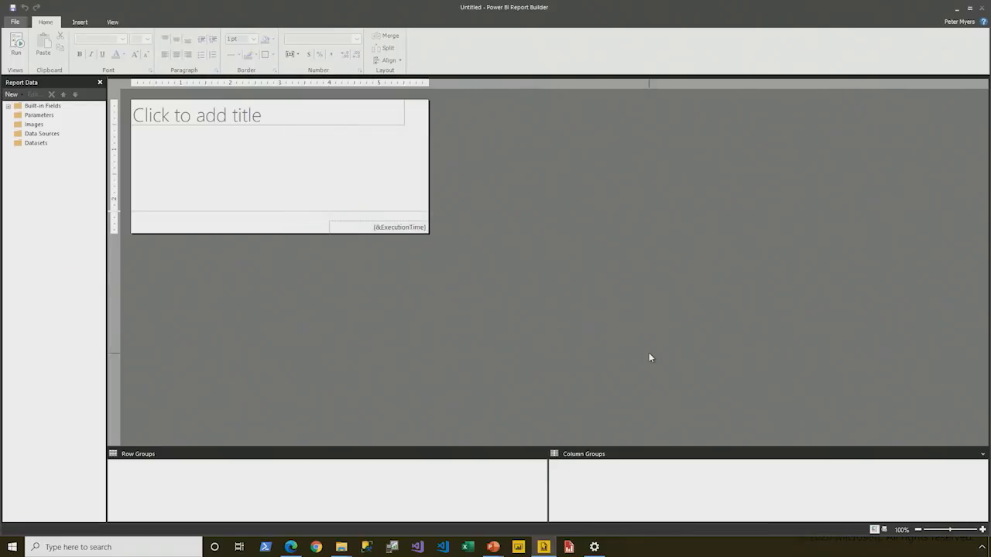
{"action": "left_click", "coordinate": [16, 23]}
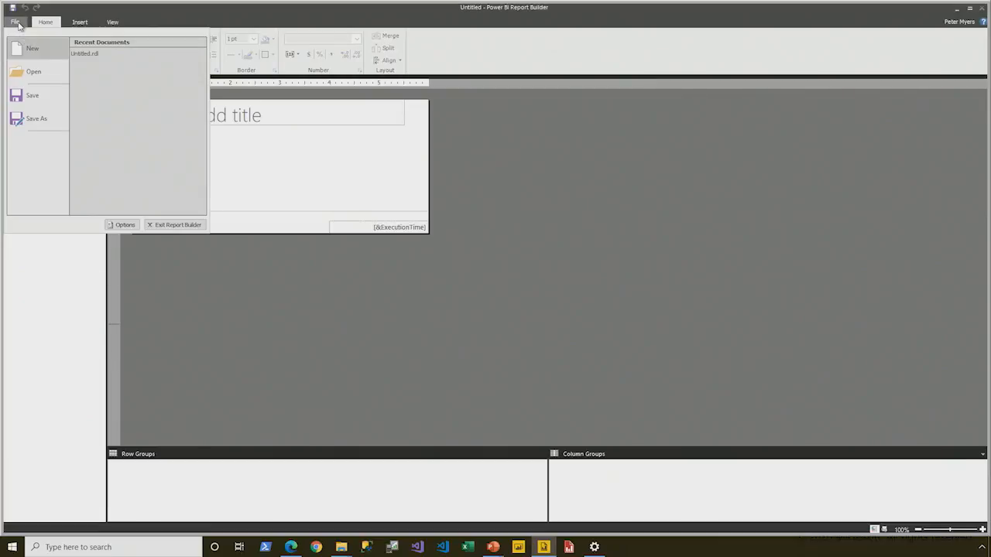
{"action": "left_click", "coordinate": [40, 123]}
{"action": "left_click", "coordinate": [160, 59]}
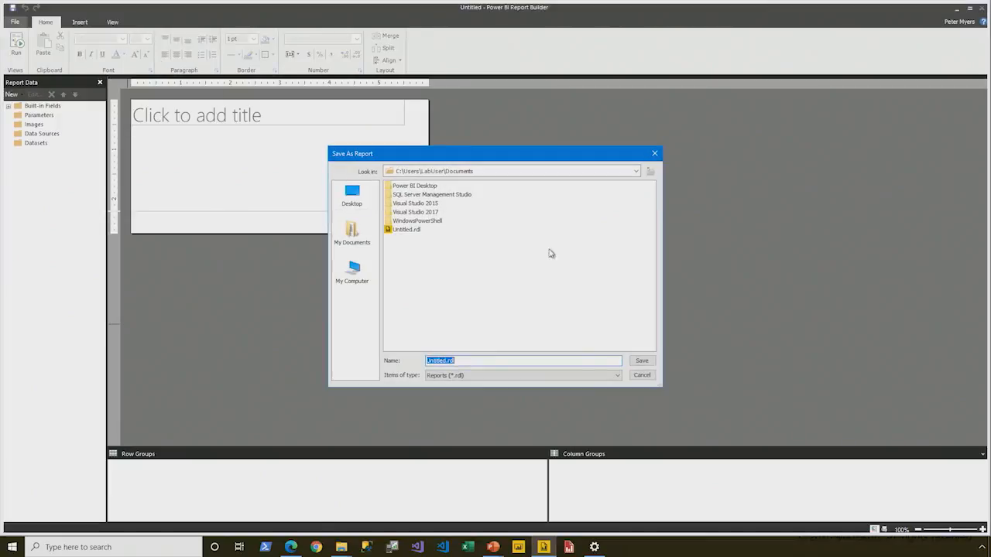
{"action": "left_click", "coordinate": [353, 275]}
{"action": "double_click", "coordinate": [395, 194]}
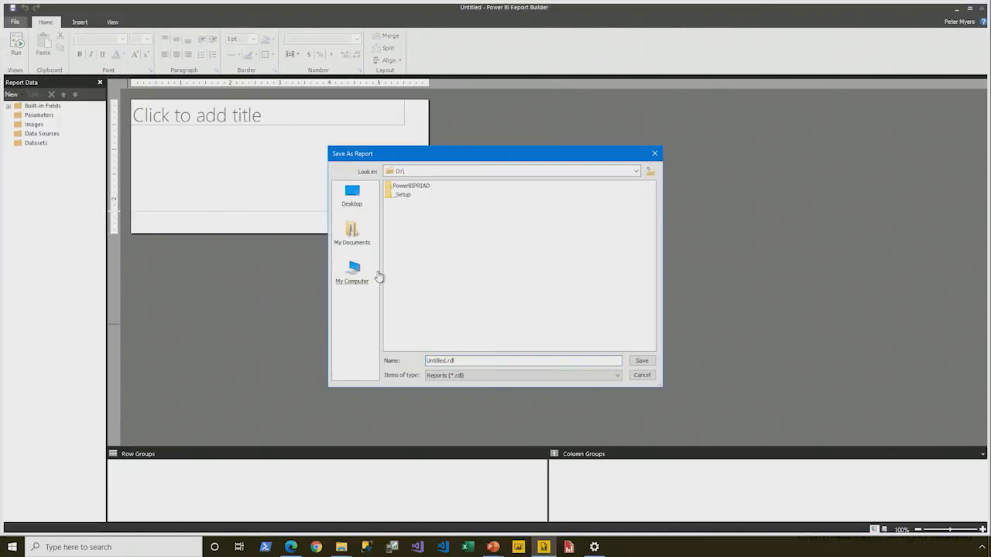
{"action": "double_click", "coordinate": [418, 188]}
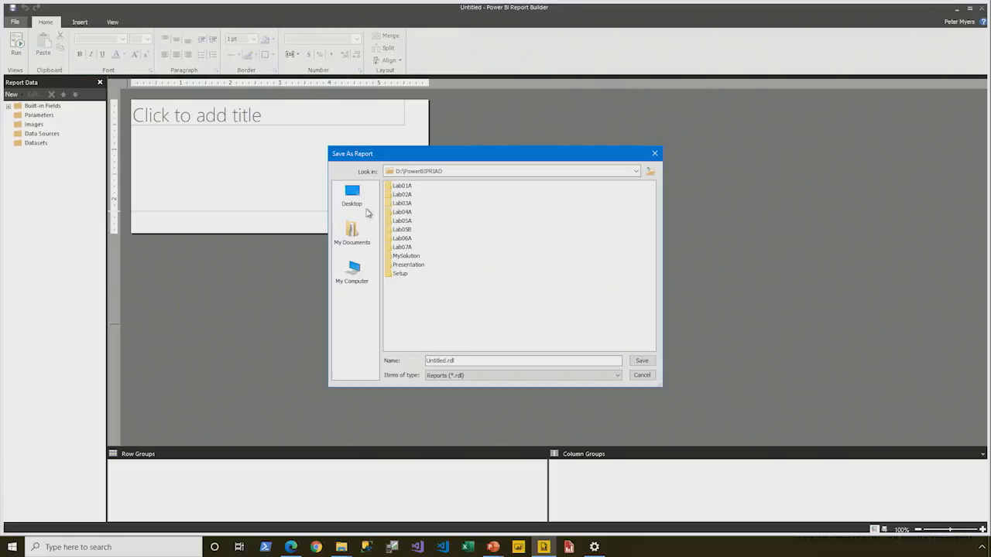
{"action": "double_click", "coordinate": [406, 256]}
{"action": "left_click_drag", "start_coordinate": [472, 360], "coordinate": [425, 360]}
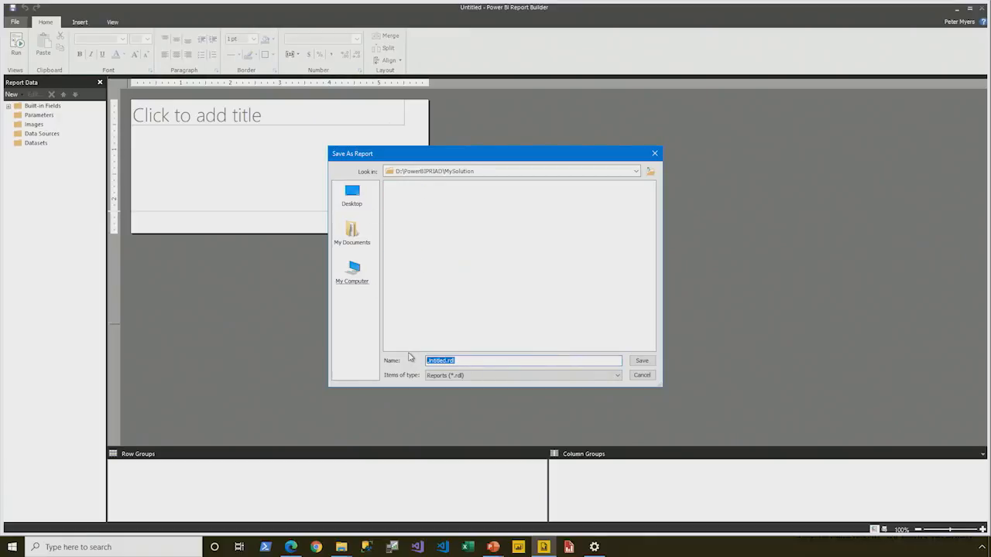
{"action": "type", "text": "Report Template"}
{"action": "left_click", "coordinate": [642, 360]}
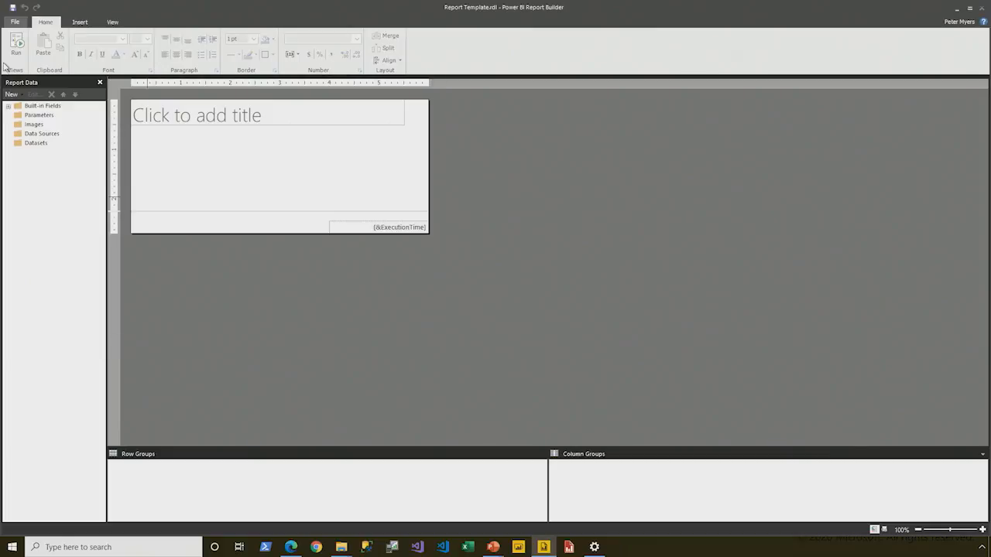
Step: Show the Properties and Parameters panes in the report designer
{"action": "left_click", "coordinate": [80, 21]}
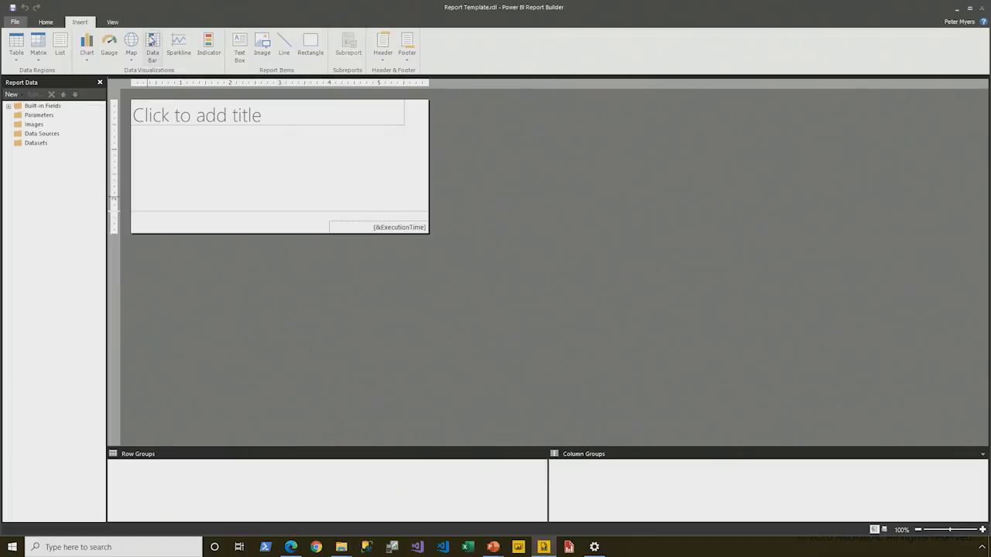
{"action": "left_click", "coordinate": [114, 21]}
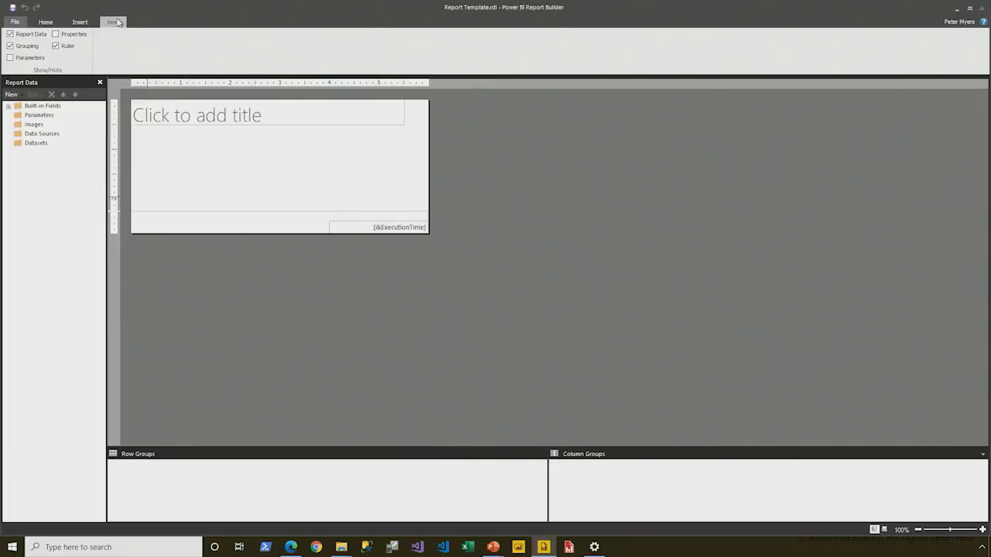
{"action": "left_click", "coordinate": [56, 35]}
{"action": "left_click", "coordinate": [10, 58]}
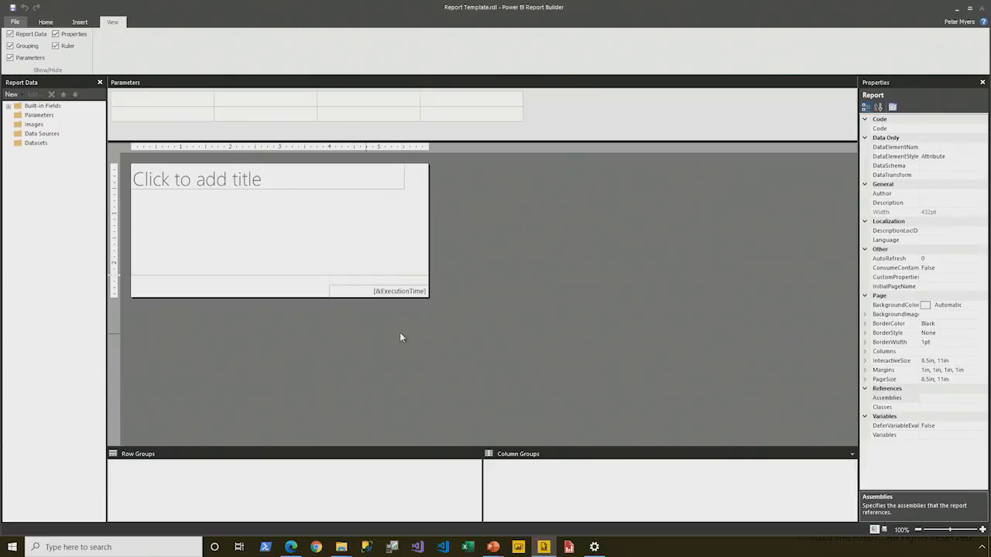
Step: Examine the properties of the report body and of the report itself
{"action": "left_click", "coordinate": [249, 231]}
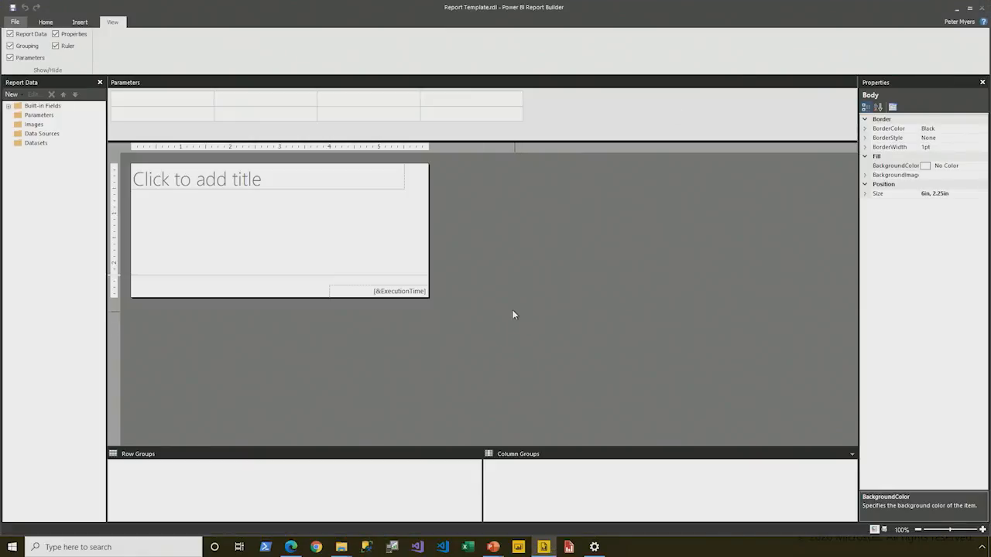
{"action": "left_click", "coordinate": [496, 270]}
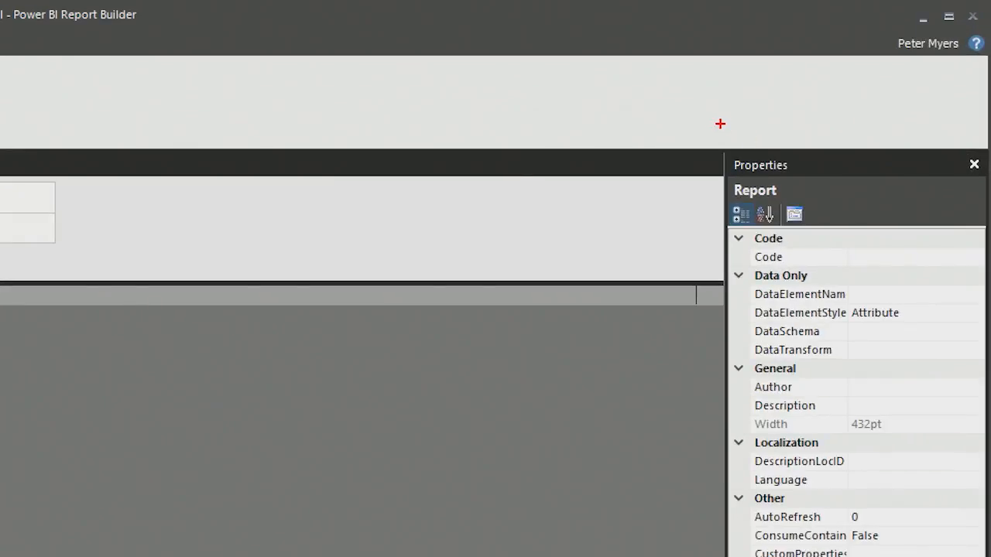
{"action": "mouse_move", "coordinate": [702, 150]}
{"action": "left_mouse_down"}
{"action": "mouse_move", "coordinate": [750, 181]}
{"action": "mouse_move", "coordinate": [836, 204]}
{"action": "left_mouse_up"}
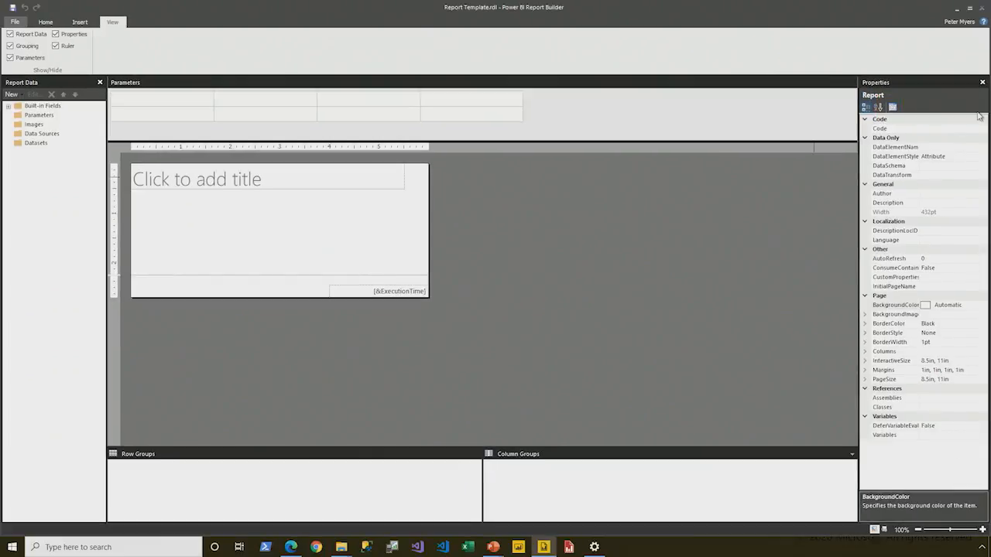
Step: Open the report's page setup and review the available paper sizes, page width and margins
{"action": "right_click", "coordinate": [492, 226]}
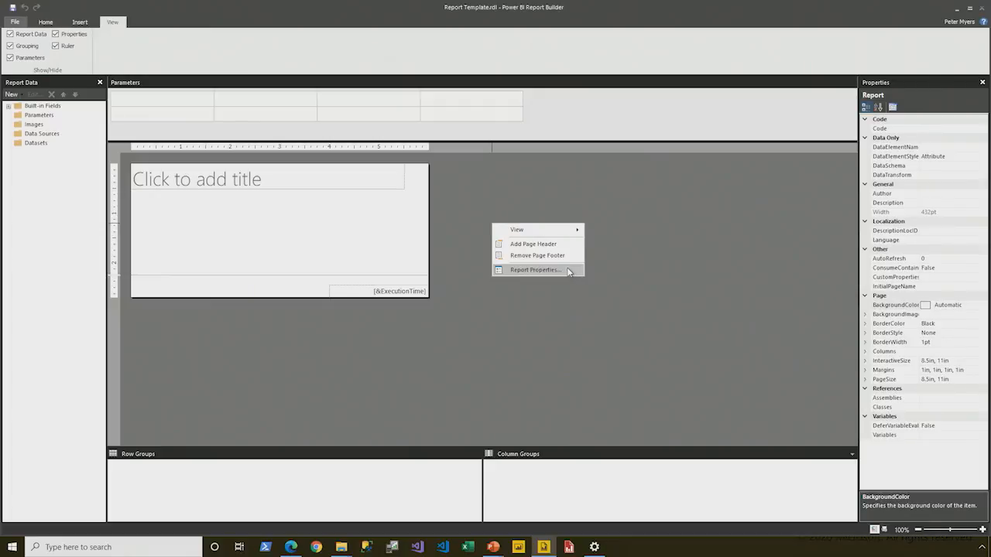
{"action": "left_click", "coordinate": [534, 269]}
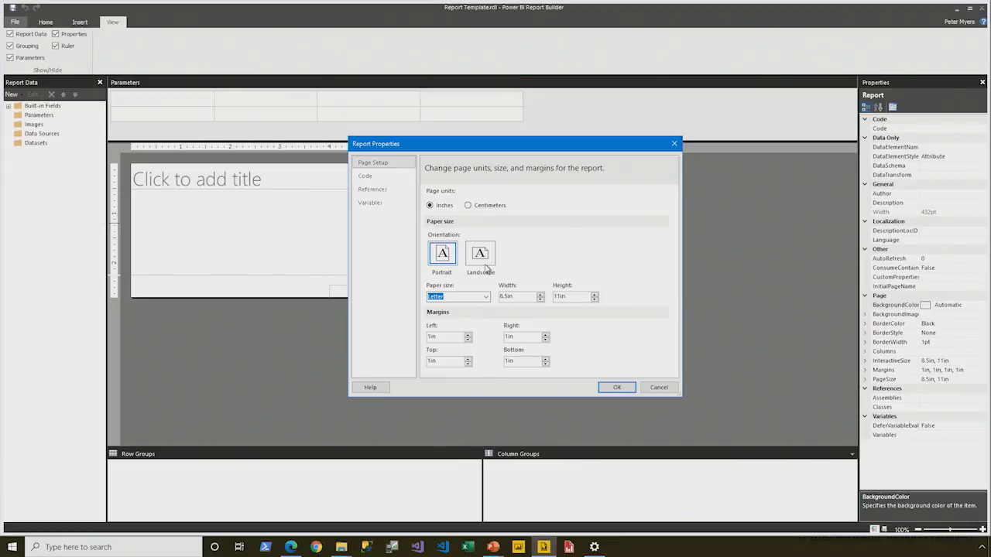
{"action": "left_click", "coordinate": [485, 297]}
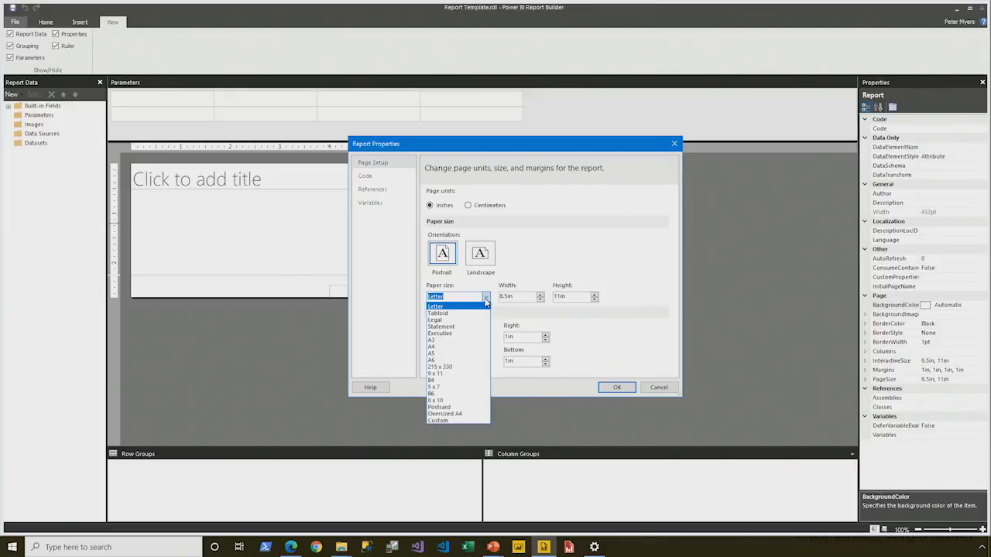
{"action": "left_click", "coordinate": [485, 299]}
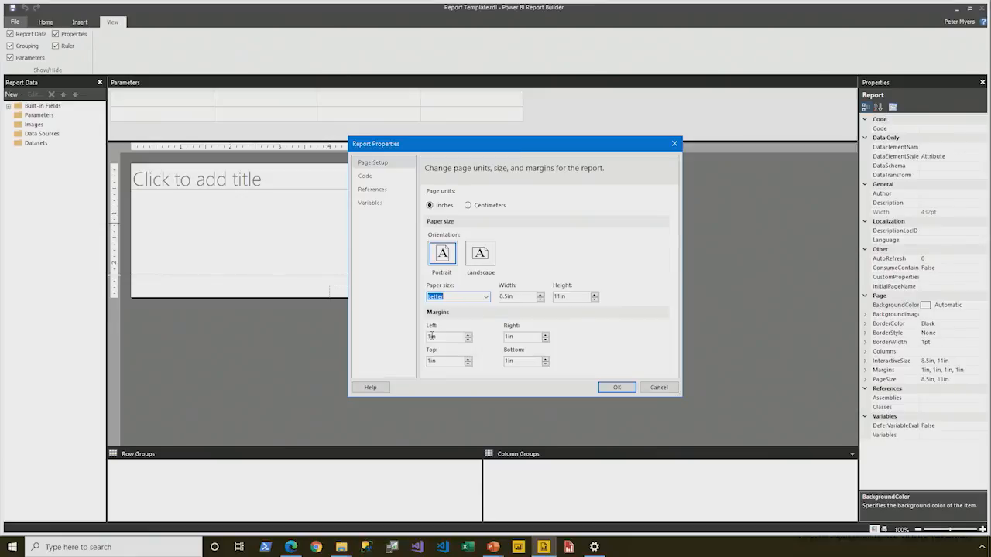
{"action": "double_click", "coordinate": [432, 336]}
{"action": "left_click", "coordinate": [523, 297]}
{"action": "double_click", "coordinate": [502, 297]}
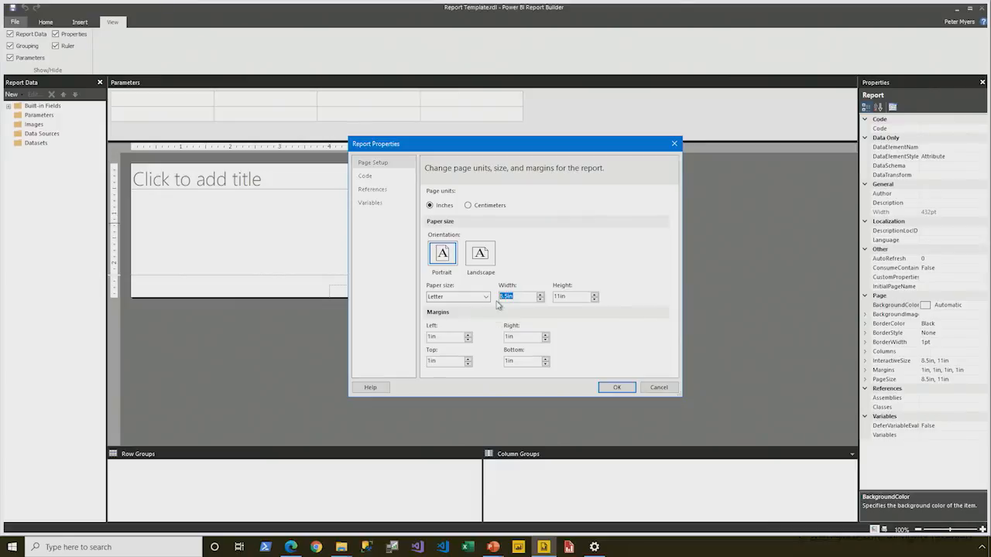
{"action": "double_click", "coordinate": [448, 336]}
{"action": "double_click", "coordinate": [515, 337]}
Step: Set the left, right, top and bottom page margins to 0.5in and apply the page setup
{"action": "double_click", "coordinate": [434, 337]}
{"action": "type", "text": "0.5in"}
{"action": "key", "text": "Tab"}
{"action": "type", "text": "0.5in"}
{"action": "key", "text": "Tab"}
{"action": "type", "text": "0.5in"}
{"action": "key", "text": "Tab"}
{"action": "type", "text": "0.25in"}
{"action": "key", "text": "Tab"}
{"action": "key", "text": "shift+Tab"}
{"action": "type", "text": "0.5in"}
{"action": "key", "text": "Tab"}
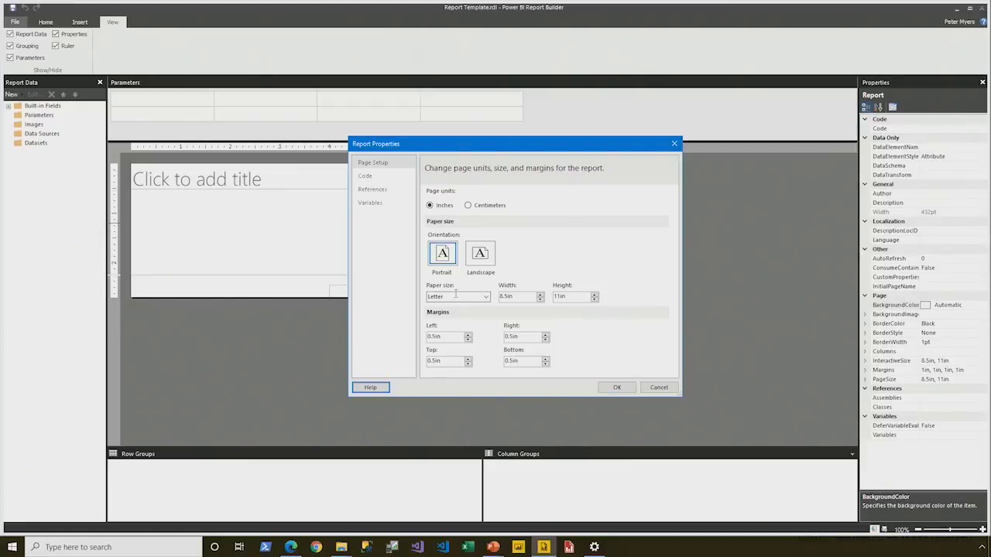
{"action": "left_click", "coordinate": [611, 385]}
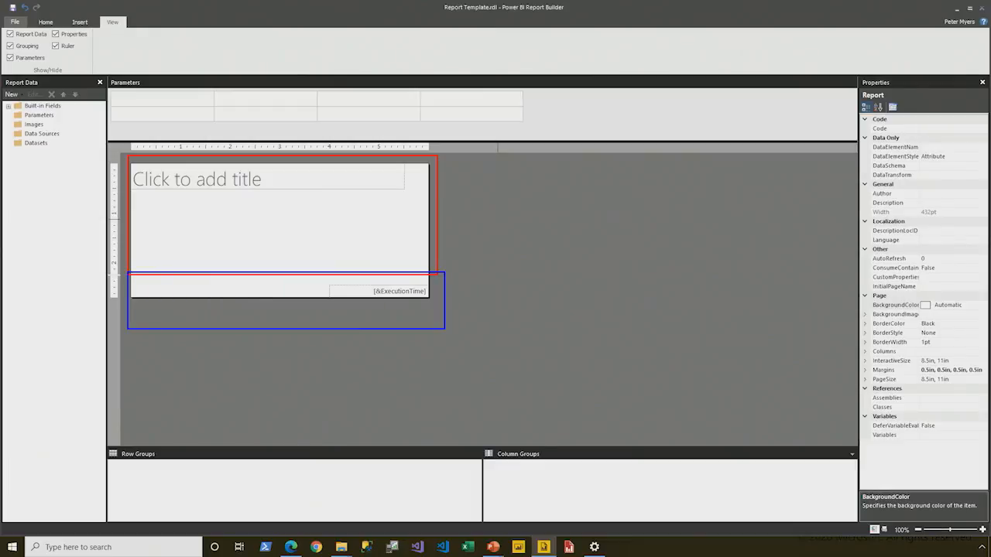
Step: Add a page header to the report
{"action": "left_click", "coordinate": [252, 229]}
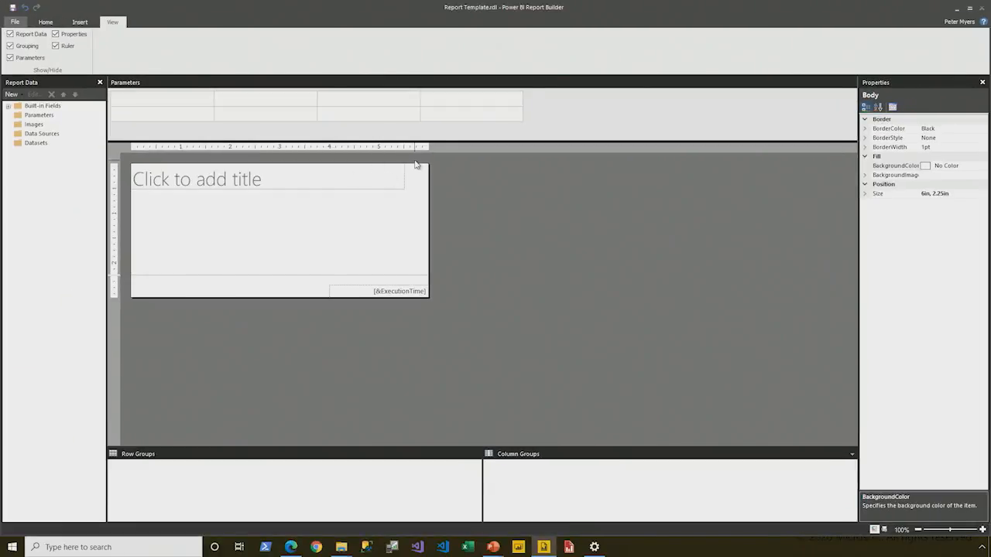
{"action": "left_click", "coordinate": [226, 294]}
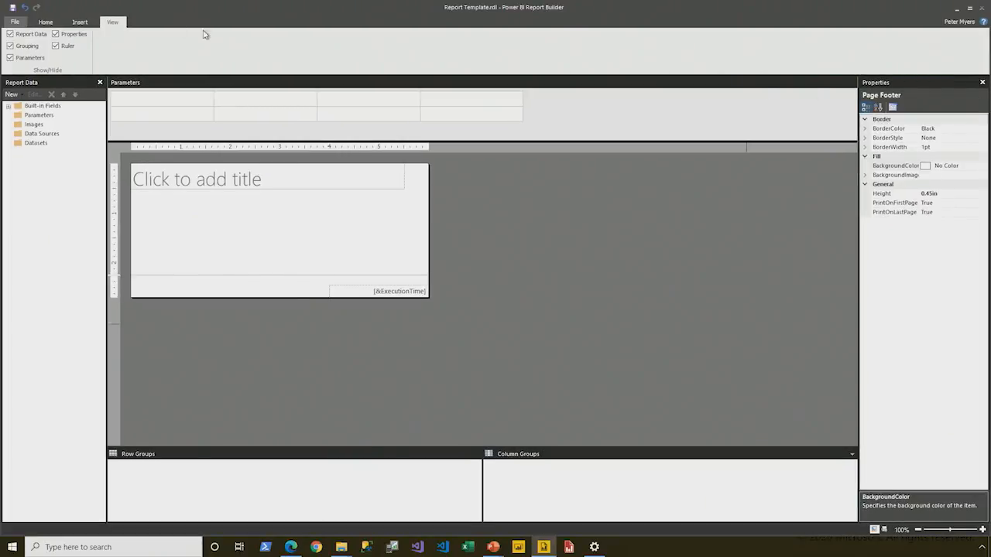
{"action": "left_click", "coordinate": [75, 22]}
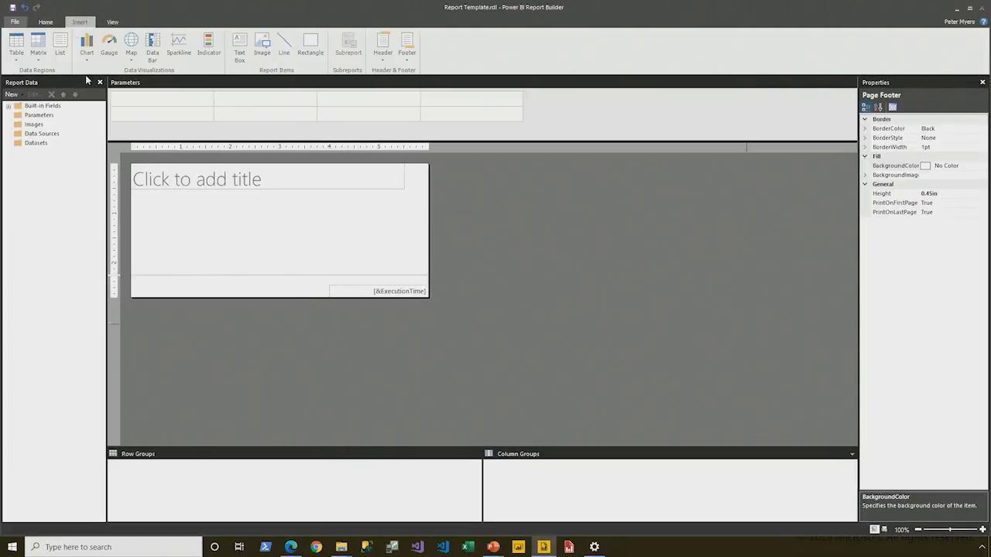
{"action": "left_click", "coordinate": [388, 65]}
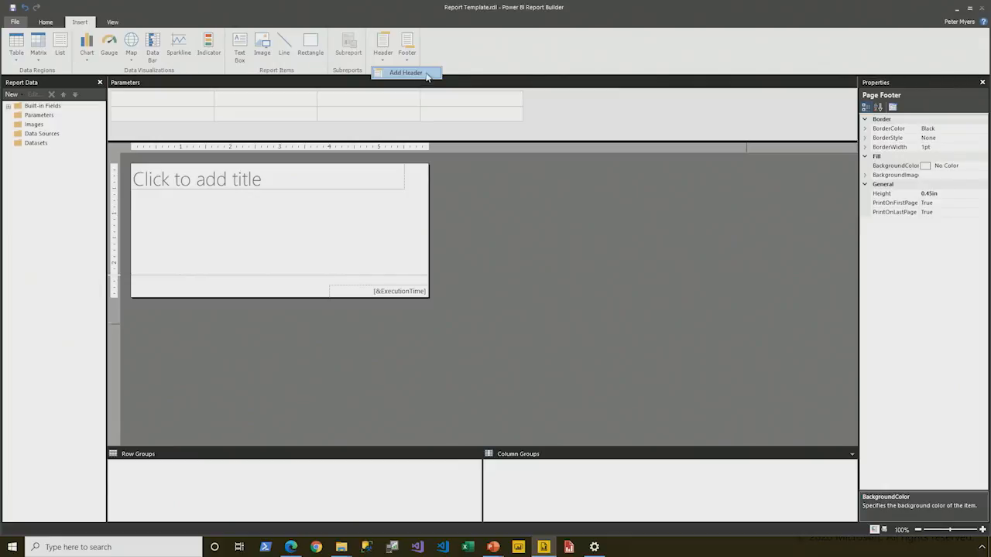
{"action": "right_click", "coordinate": [572, 297]}
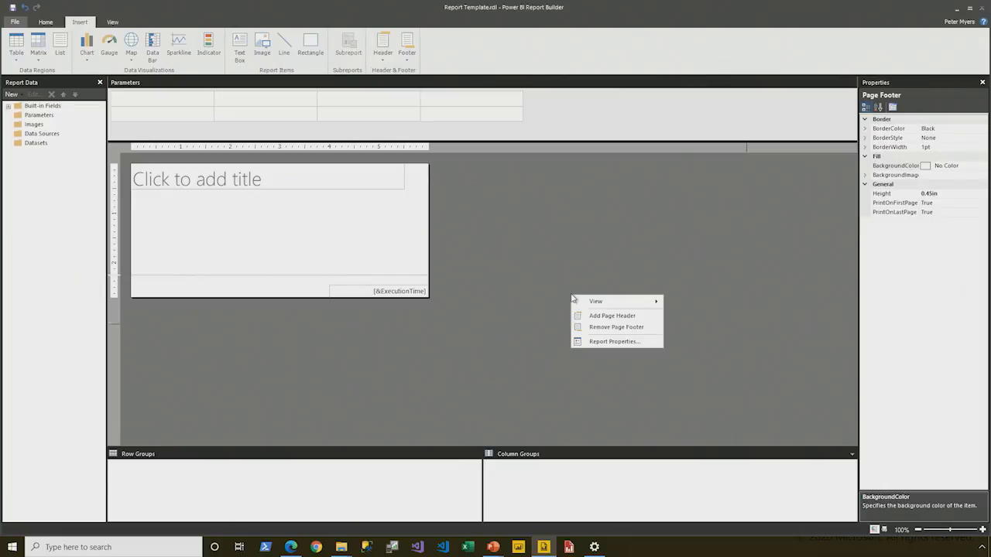
{"action": "left_click", "coordinate": [632, 316]}
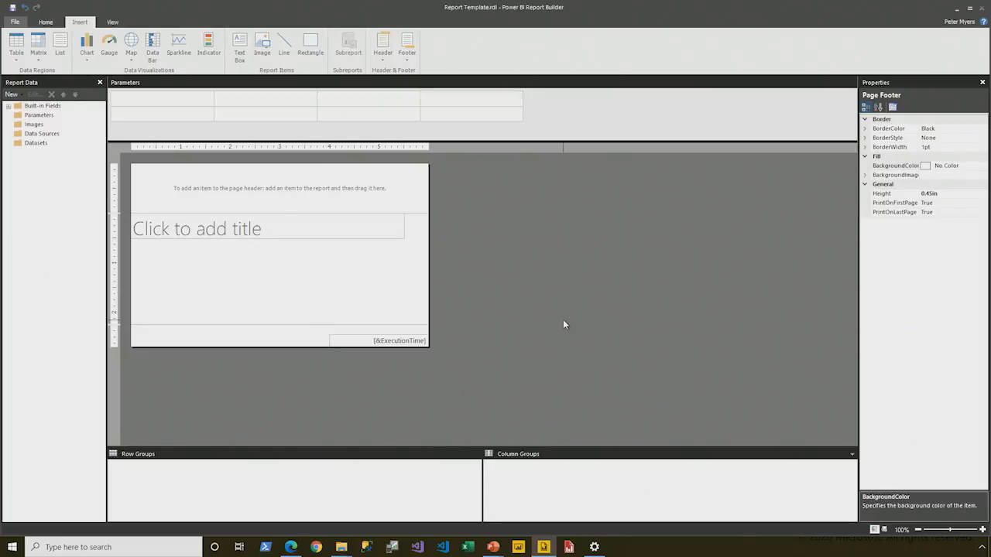
Step: Try a height of 0.5in for the page header, and undo that change
{"action": "left_click", "coordinate": [302, 202]}
{"action": "left_click", "coordinate": [882, 185]}
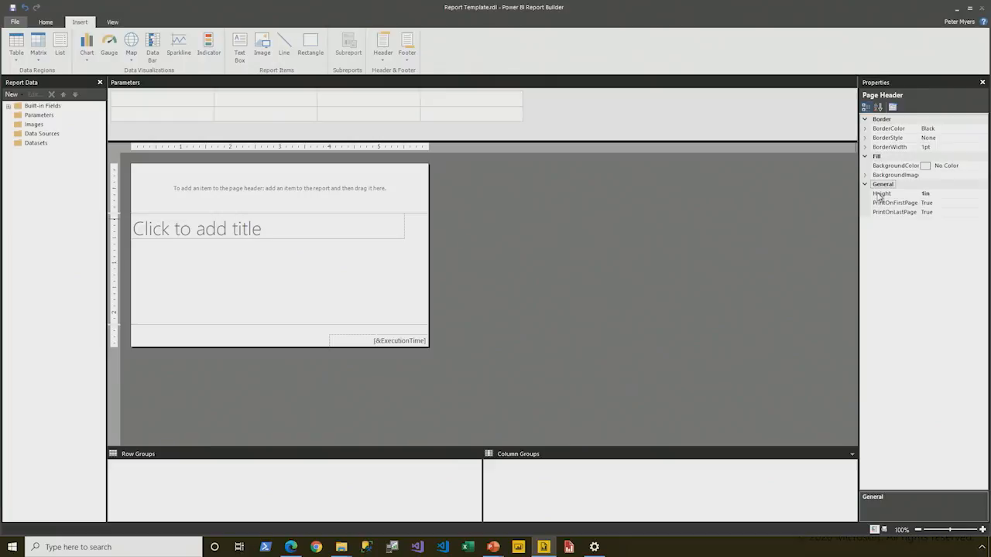
{"action": "left_click", "coordinate": [895, 195]}
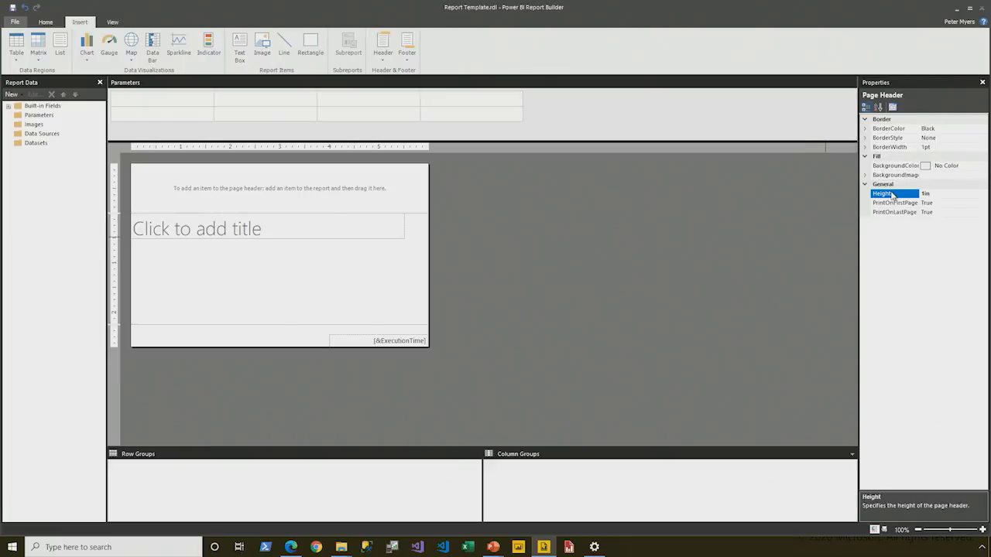
{"action": "type", "text": "0.5in"}
{"action": "key", "text": "Return"}
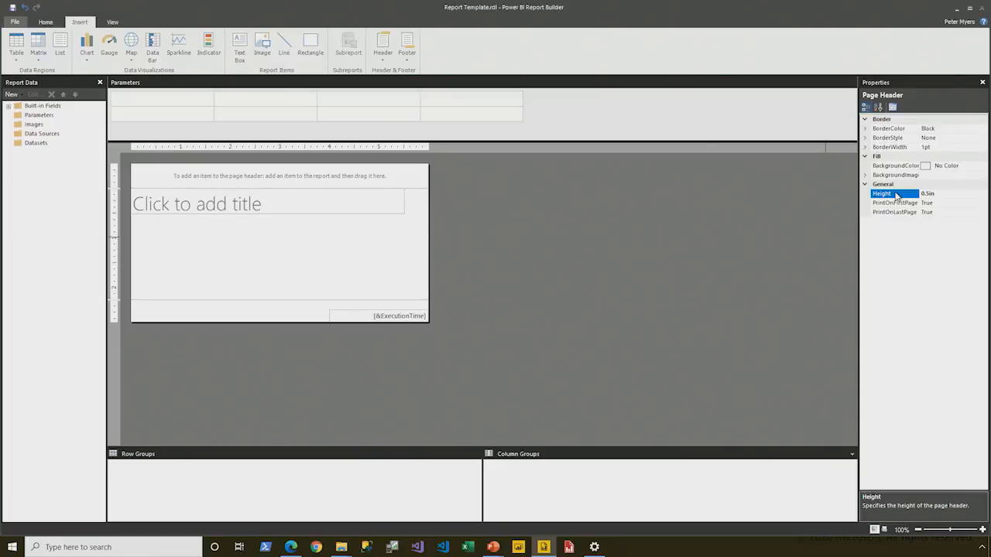
{"action": "key", "text": "ctrl+z"}
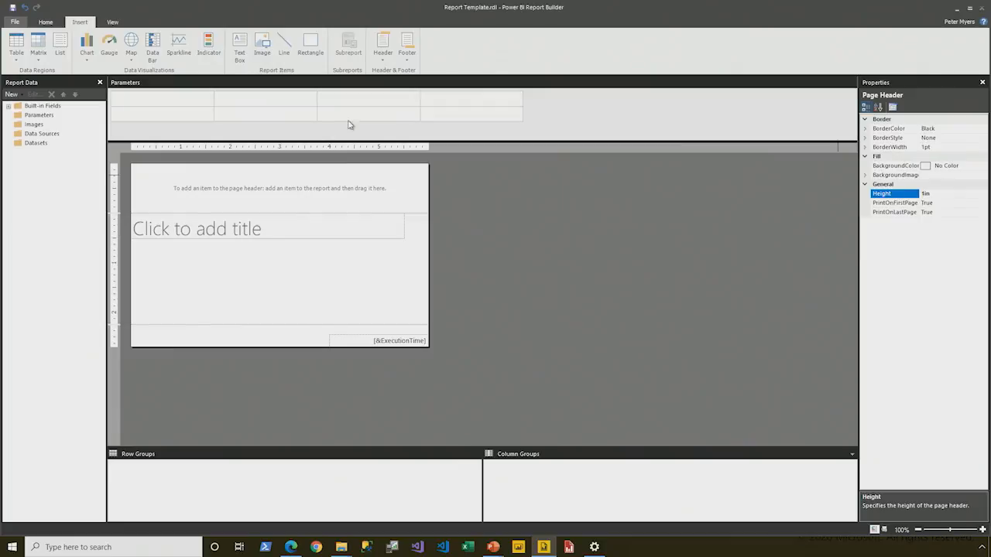
Step: Set the page footer's height to 0.5in
{"action": "left_click", "coordinate": [280, 337]}
{"action": "left_click", "coordinate": [883, 203]}
{"action": "left_click", "coordinate": [882, 195]}
{"action": "type", "text": "0.5in"}
{"action": "key", "text": "Return"}
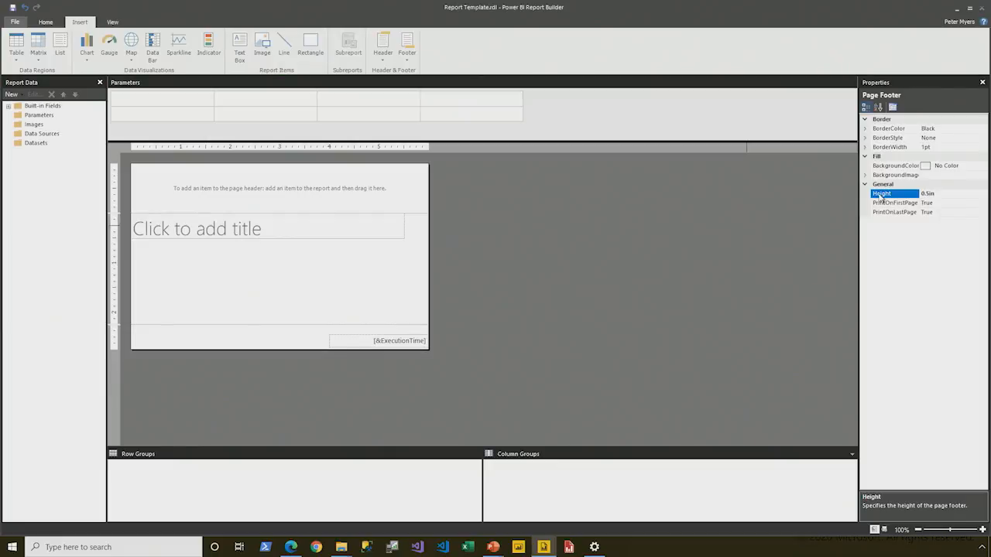
{"action": "left_click", "coordinate": [279, 237]}
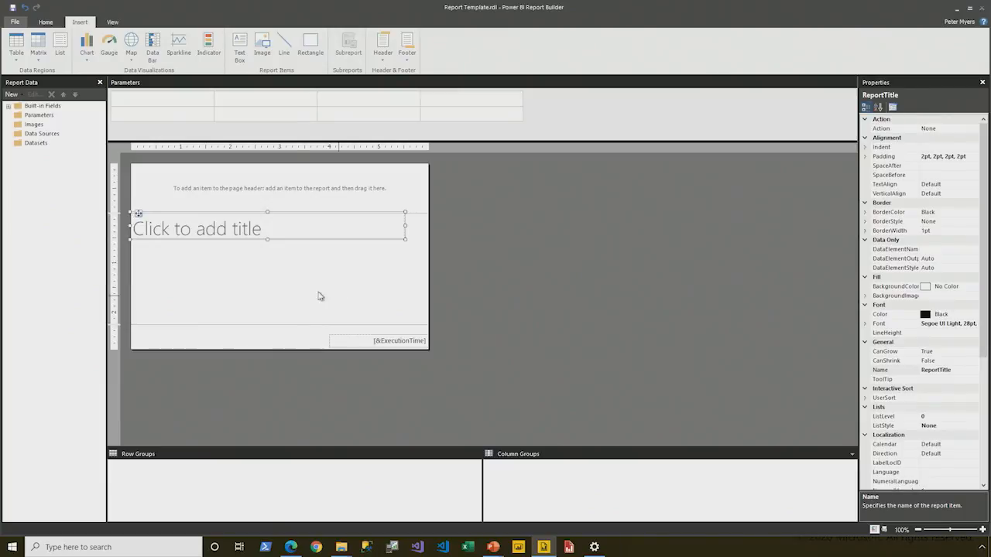
{"action": "left_click", "coordinate": [255, 233]}
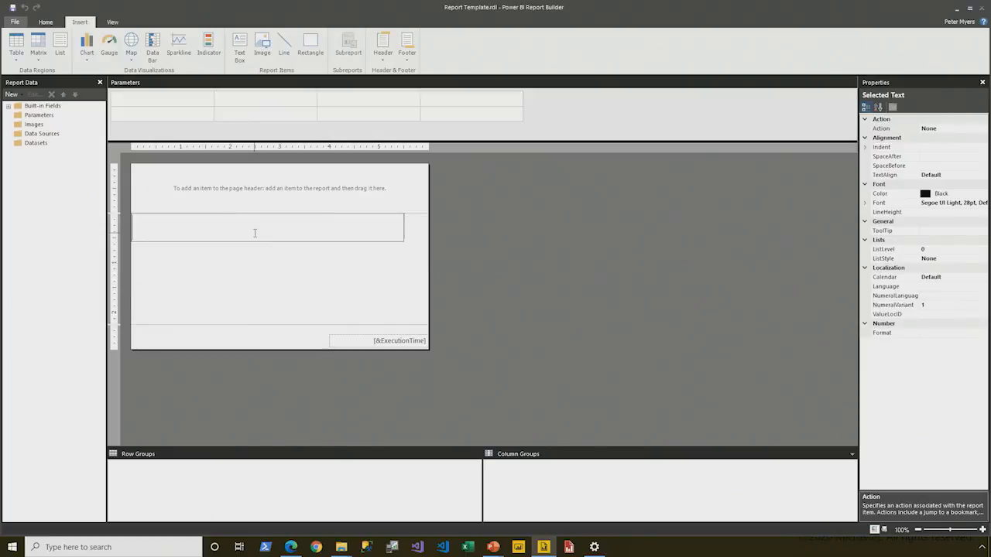
{"action": "left_click", "coordinate": [250, 280]}
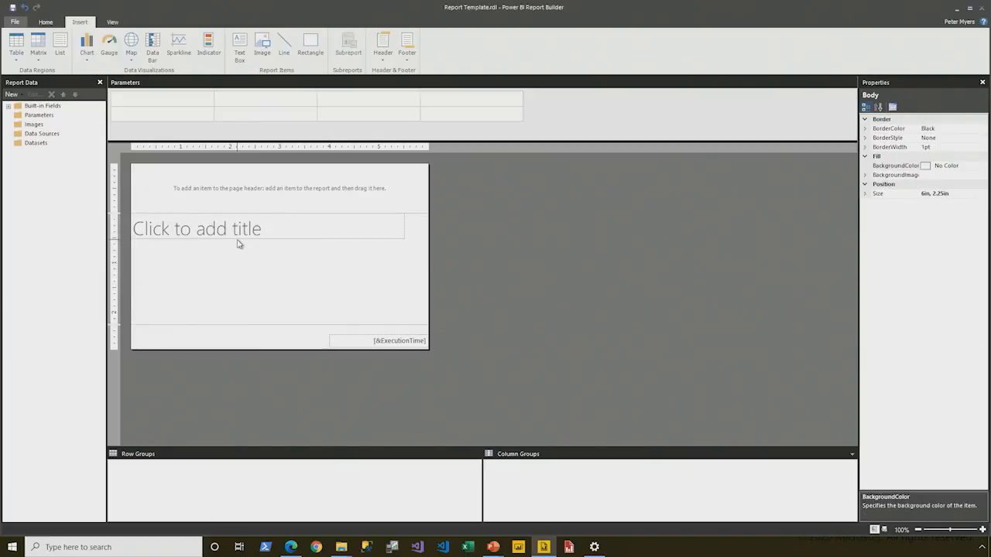
Step: Move the title text box from the report body up into the page header
{"action": "left_click", "coordinate": [238, 243]}
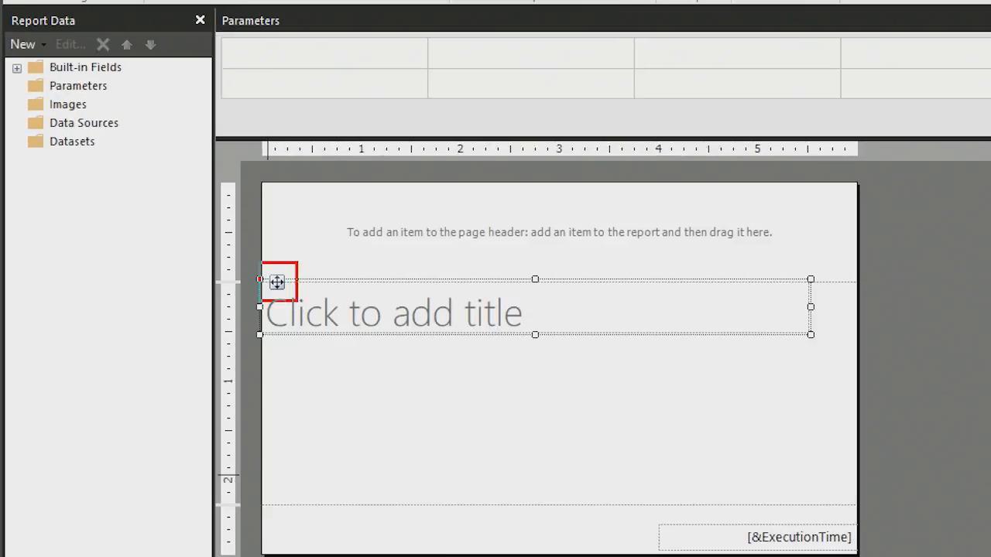
{"action": "key", "text": "Escape"}
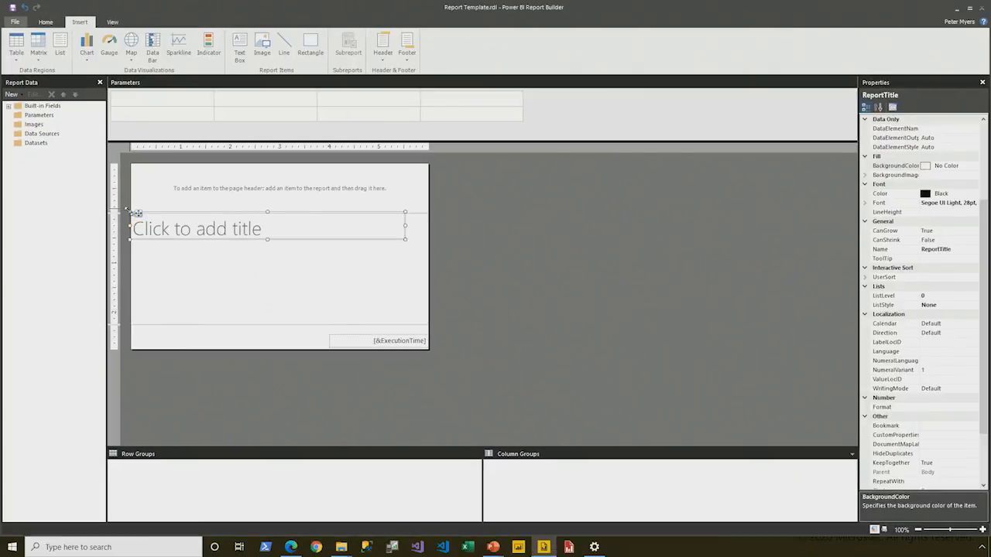
{"action": "left_click_drag", "start_coordinate": [275, 282], "coordinate": [292, 280]}
{"action": "left_click_drag", "start_coordinate": [145, 213], "coordinate": [147, 183]}
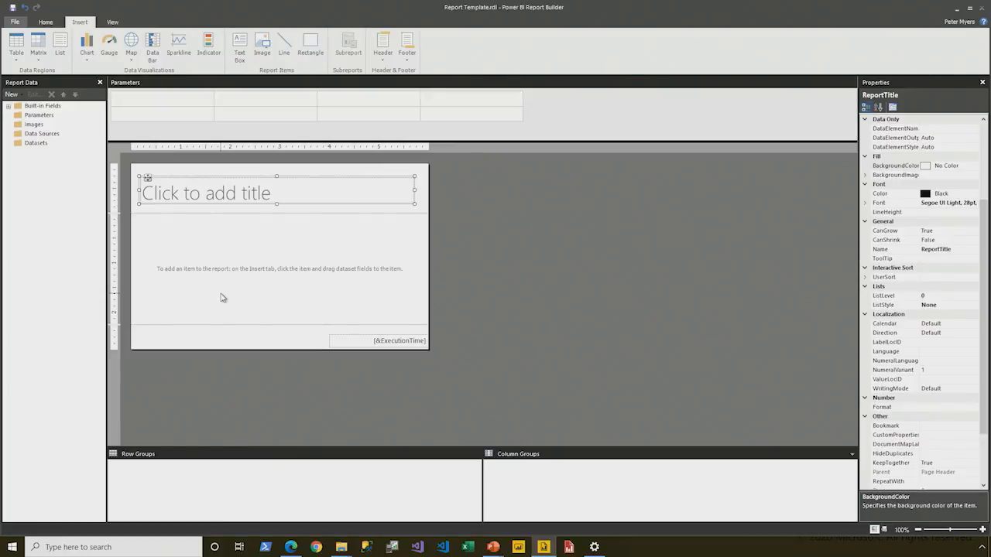
{"action": "mouse_move", "coordinate": [147, 178]}
{"action": "left_mouse_down"}
{"action": "mouse_move", "coordinate": [140, 164]}
{"action": "mouse_move", "coordinate": [147, 170]}
{"action": "left_mouse_up"}
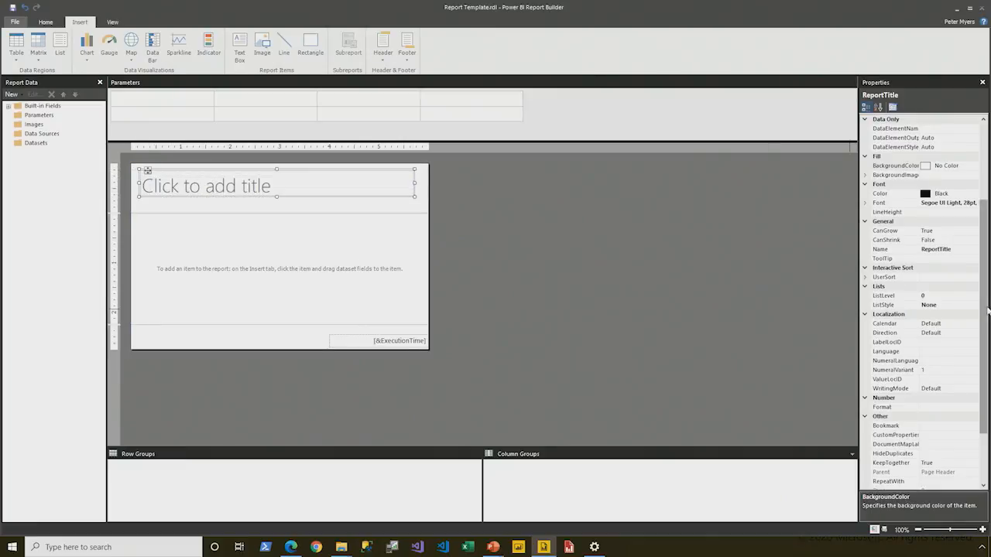
Step: Set the title text box's location to 0in from the left and 0in from the top of the page header
{"action": "scroll", "coordinate": [984, 310], "scroll_direction": "down", "scroll_amount": 3}
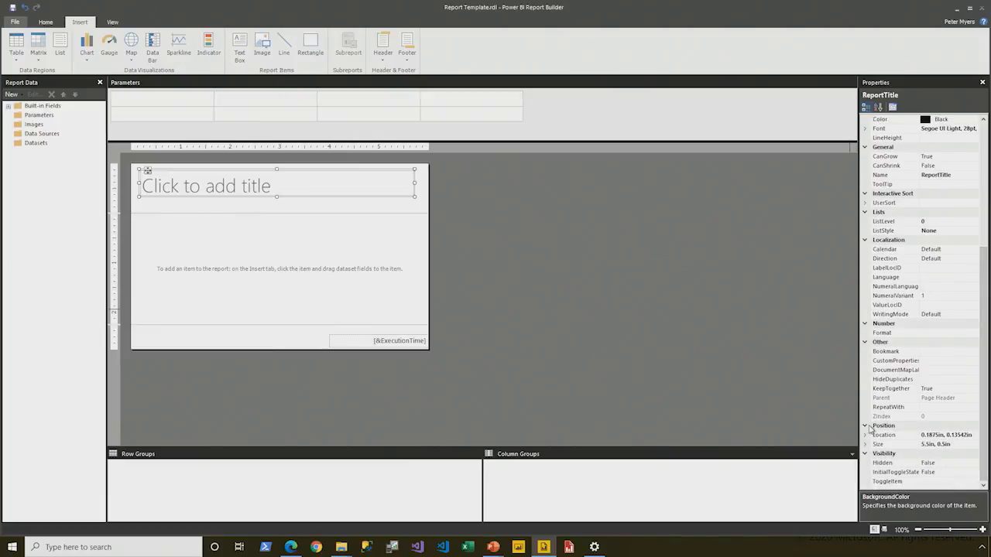
{"action": "left_click", "coordinate": [868, 435]}
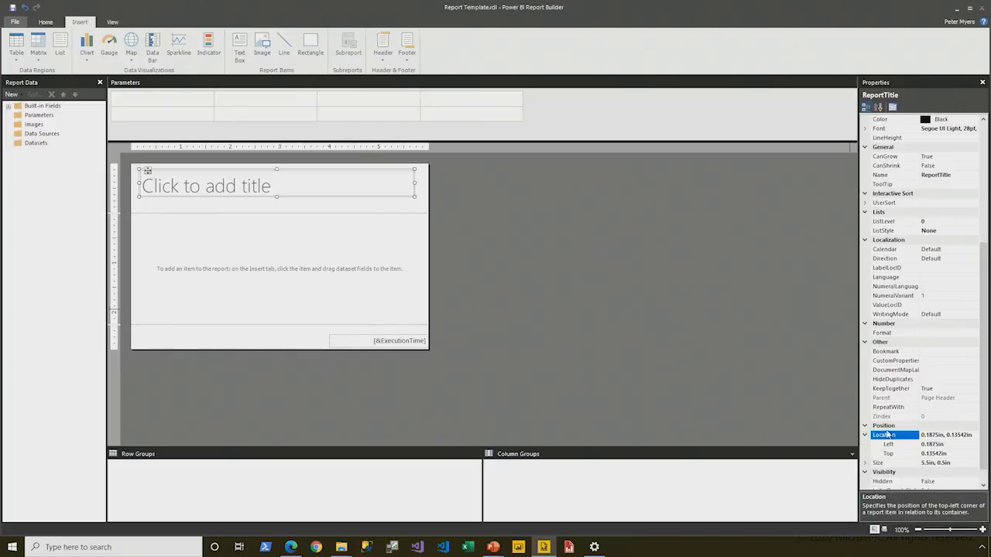
{"action": "left_click", "coordinate": [898, 432]}
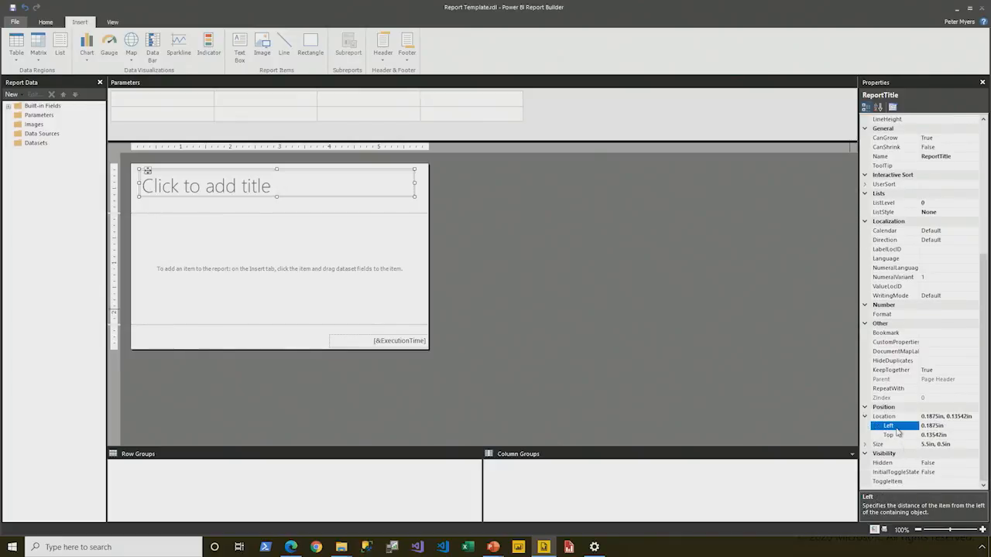
{"action": "type", "text": "0"}
{"action": "left_click", "coordinate": [897, 436]}
{"action": "type", "text": "0"}
{"action": "key", "text": "Return"}
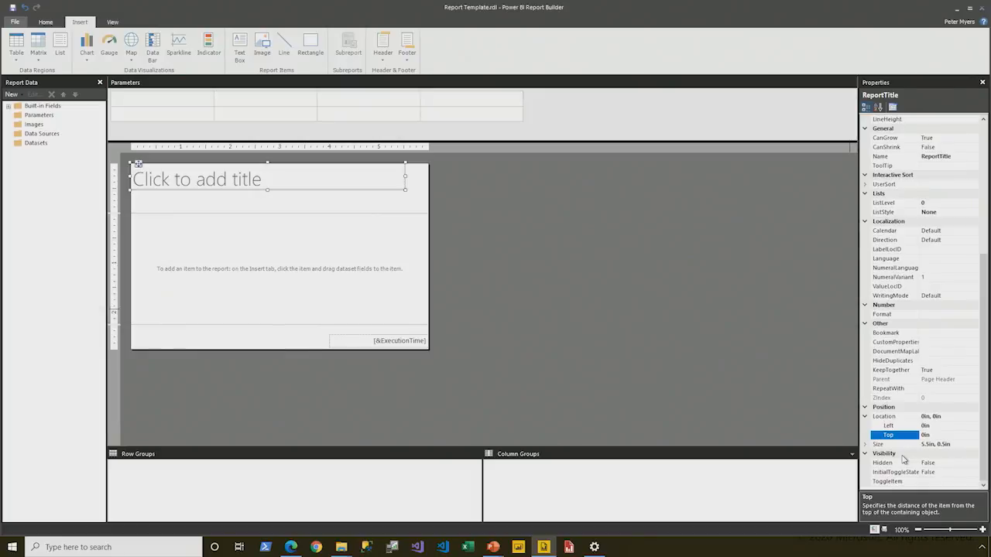
Step: Set the title text box's width to 6.5in
{"action": "left_click", "coordinate": [982, 530]}
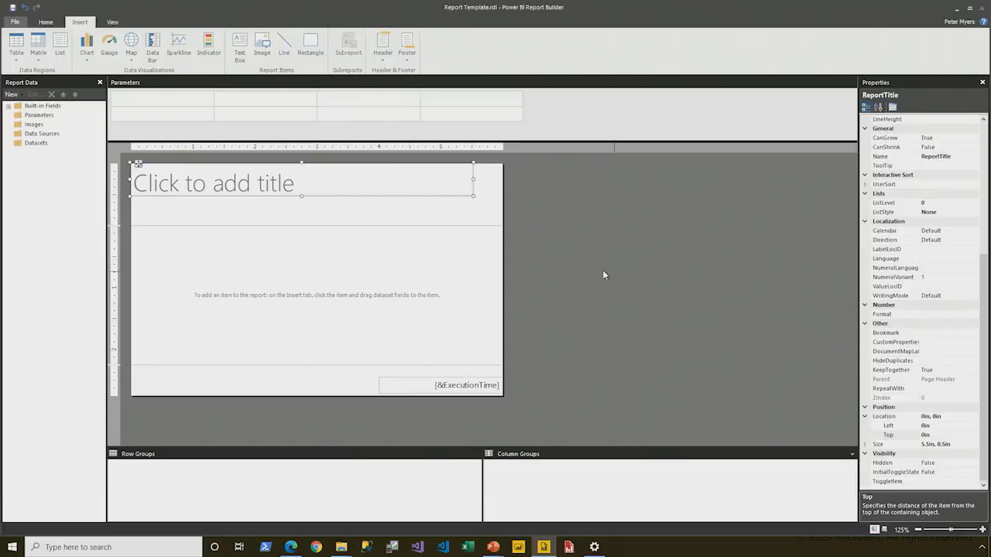
{"action": "left_click_drag", "start_coordinate": [474, 180], "coordinate": [411, 178]}
{"action": "double_click", "coordinate": [871, 445]}
{"action": "left_click", "coordinate": [893, 445]}
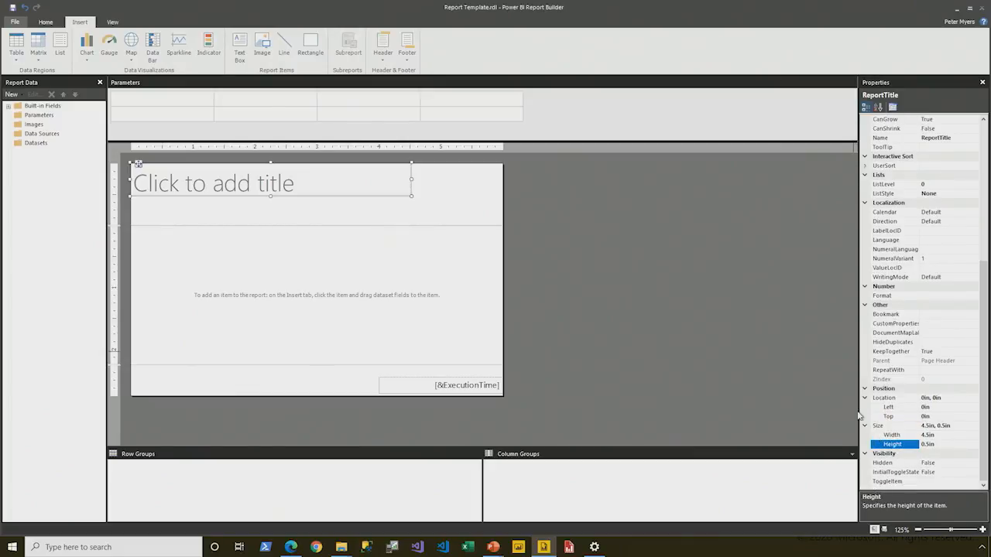
{"action": "left_click", "coordinate": [891, 435]}
{"action": "type", "text": "6.5"}
{"action": "key", "text": "Return"}
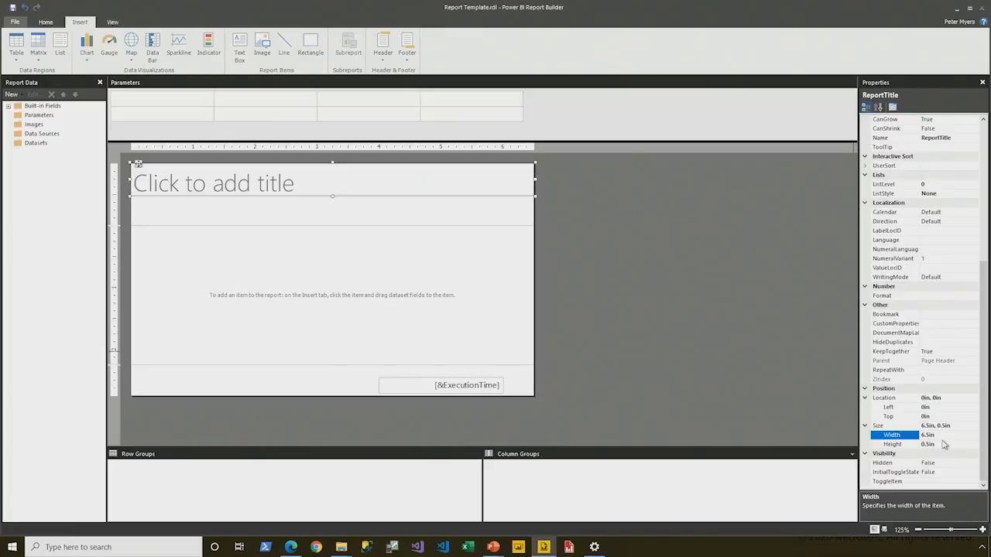
Step: Set the report body's width to 7.5in
{"action": "left_click", "coordinate": [356, 268]}
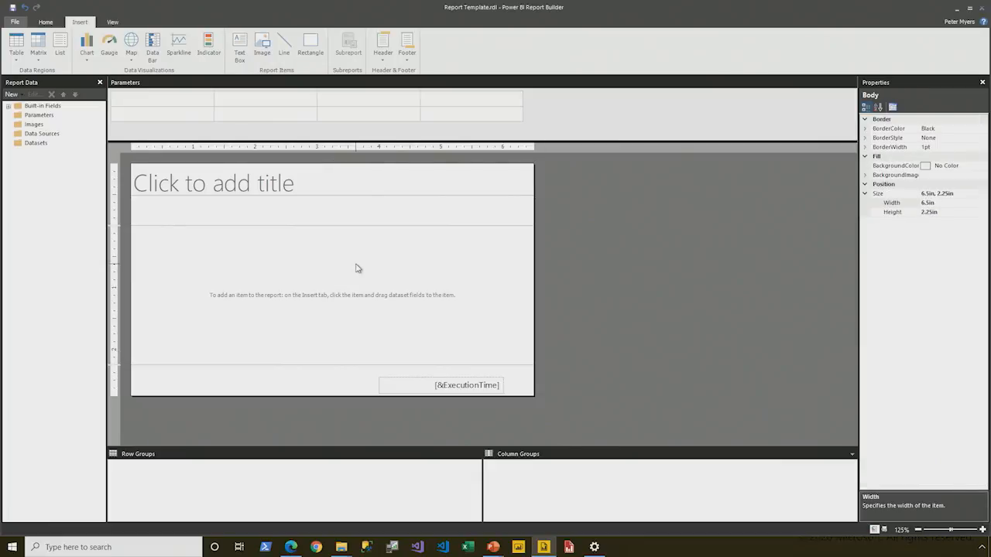
{"action": "left_click", "coordinate": [913, 205]}
{"action": "type", "text": "7.5in"}
{"action": "key", "text": "Return"}
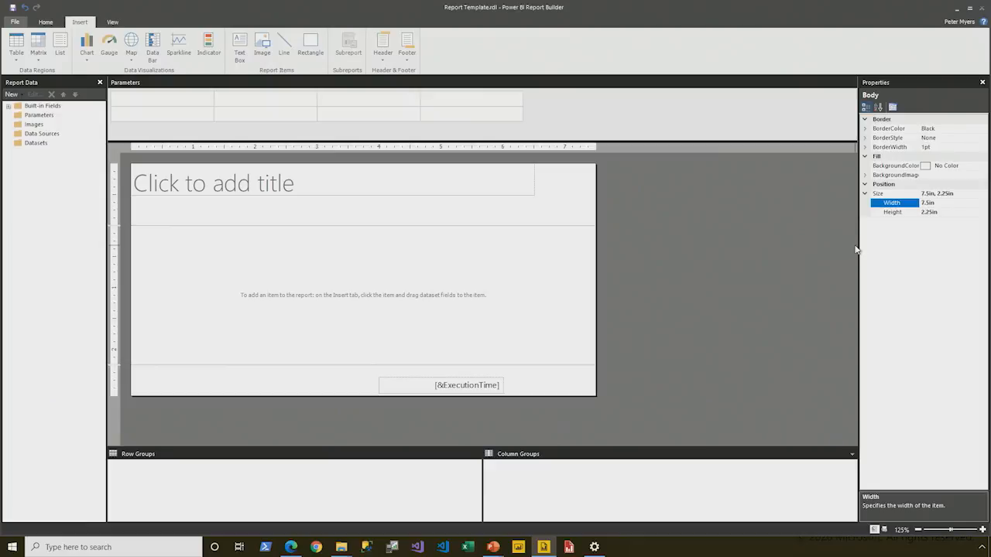
Step: Format the title text box with a font size of 20 and bold
{"action": "left_click", "coordinate": [228, 198]}
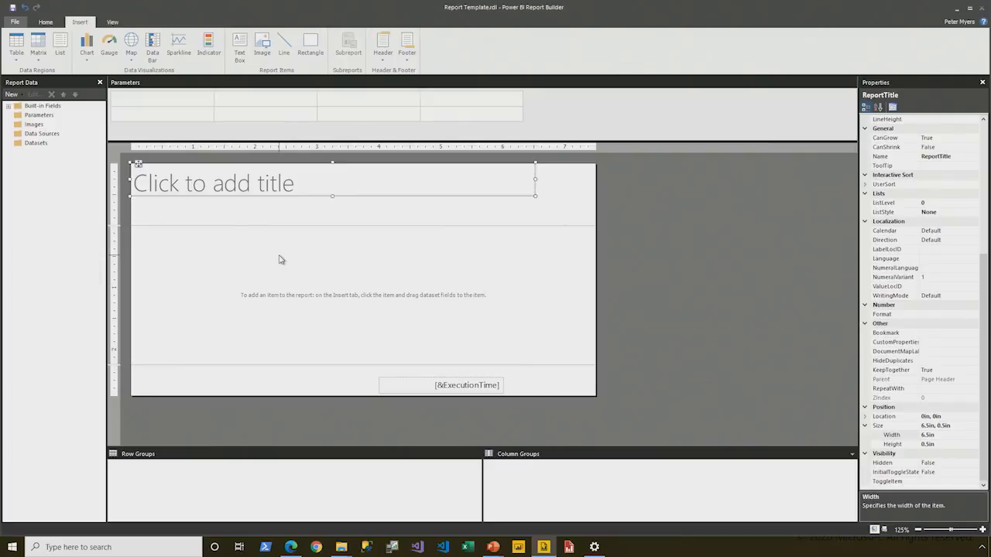
{"action": "left_click", "coordinate": [46, 24]}
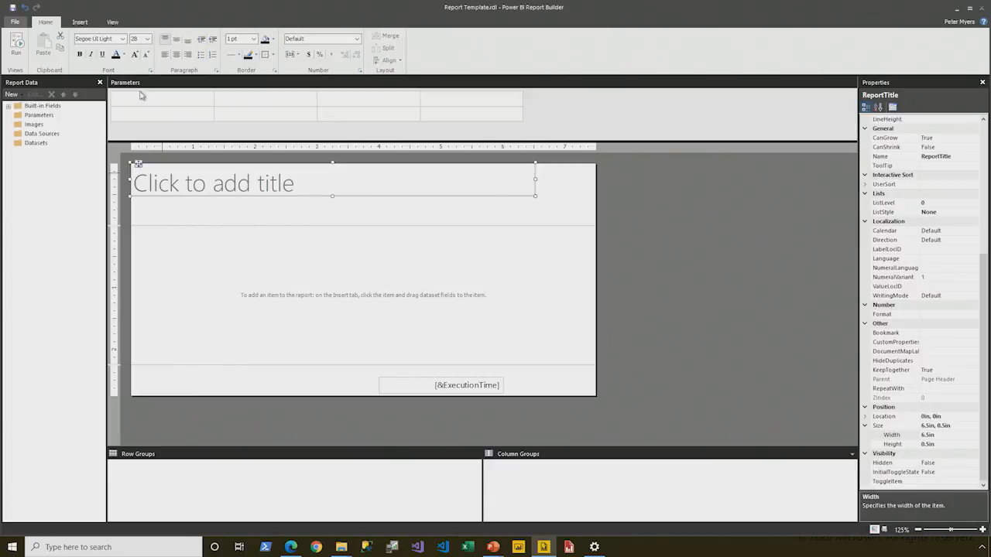
{"action": "left_click", "coordinate": [147, 40]}
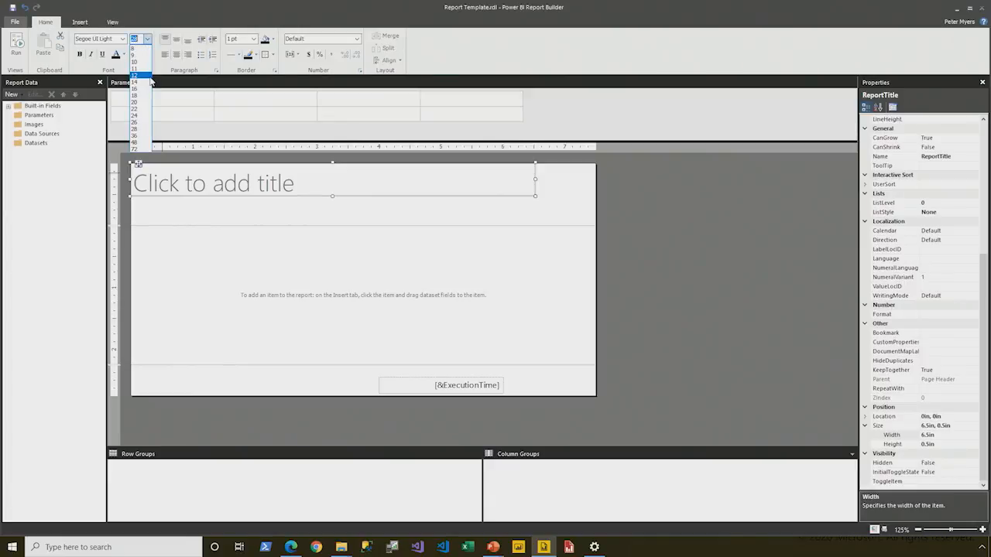
{"action": "left_click", "coordinate": [150, 103]}
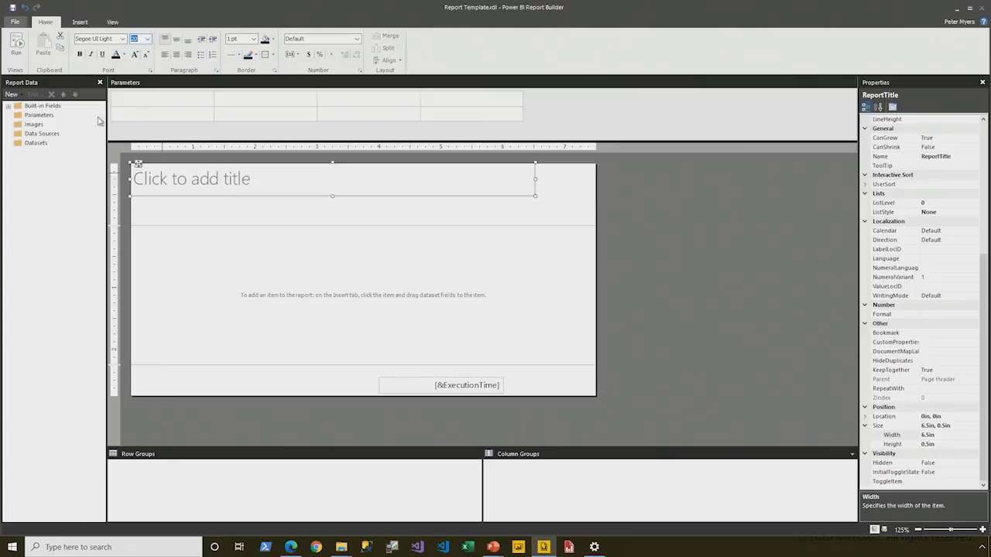
{"action": "left_click", "coordinate": [80, 55]}
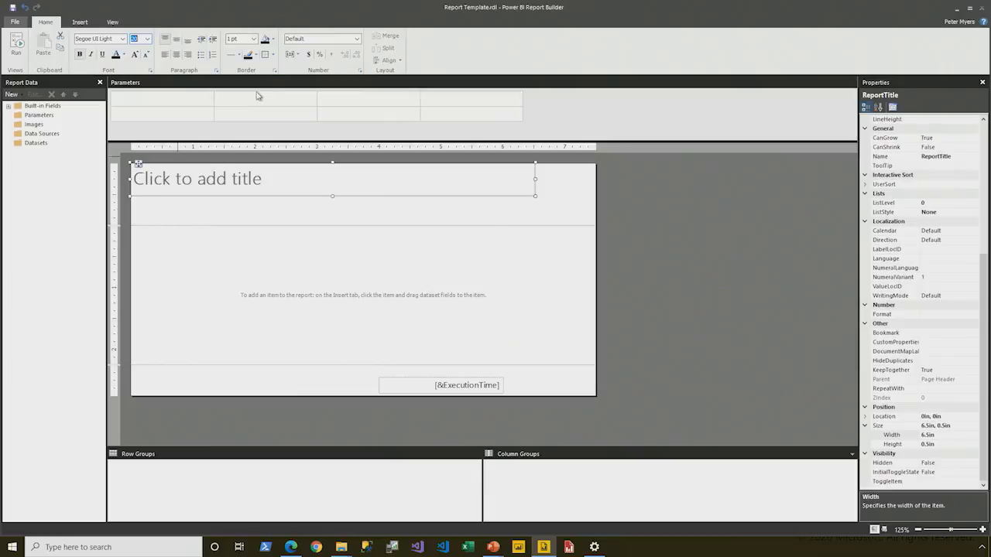
Step: Add a bottom border to the title text box
{"action": "left_click", "coordinate": [273, 55]}
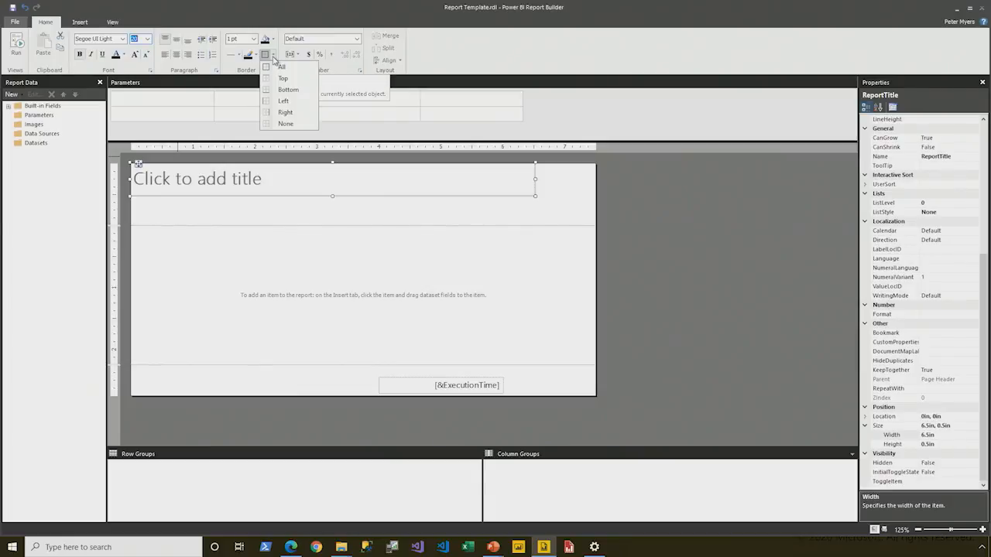
{"action": "left_click", "coordinate": [288, 90]}
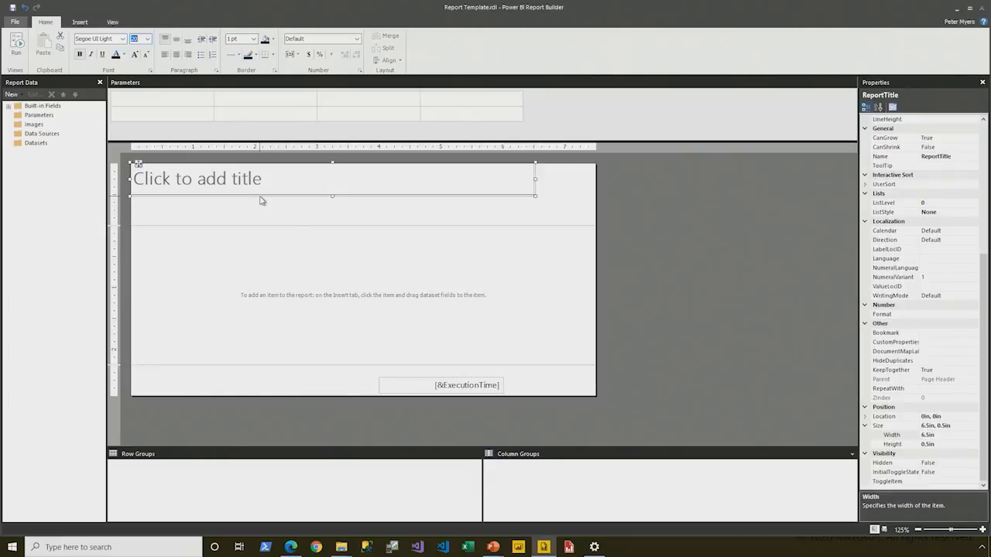
{"action": "left_click", "coordinate": [313, 215]}
Step: Set the title text box's value to the built-in field expression =Globals!ReportName
{"action": "right_click", "coordinate": [209, 182]}
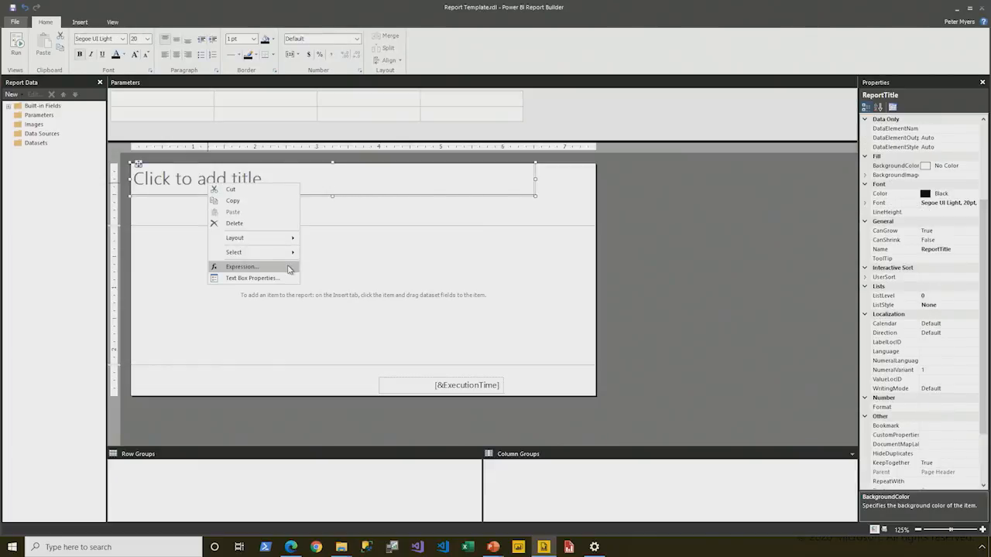
{"action": "left_click", "coordinate": [289, 268]}
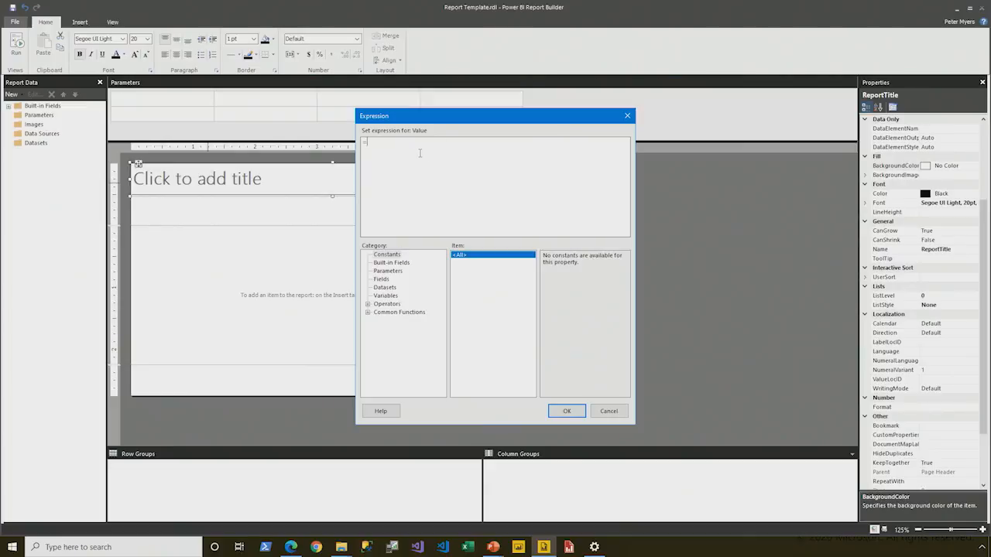
{"action": "left_click", "coordinate": [395, 262]}
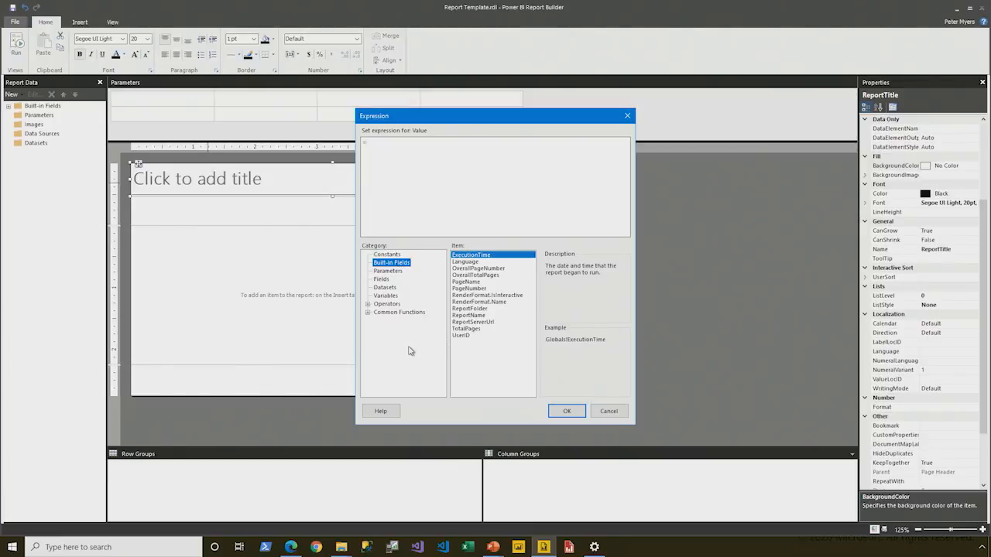
{"action": "double_click", "coordinate": [469, 315]}
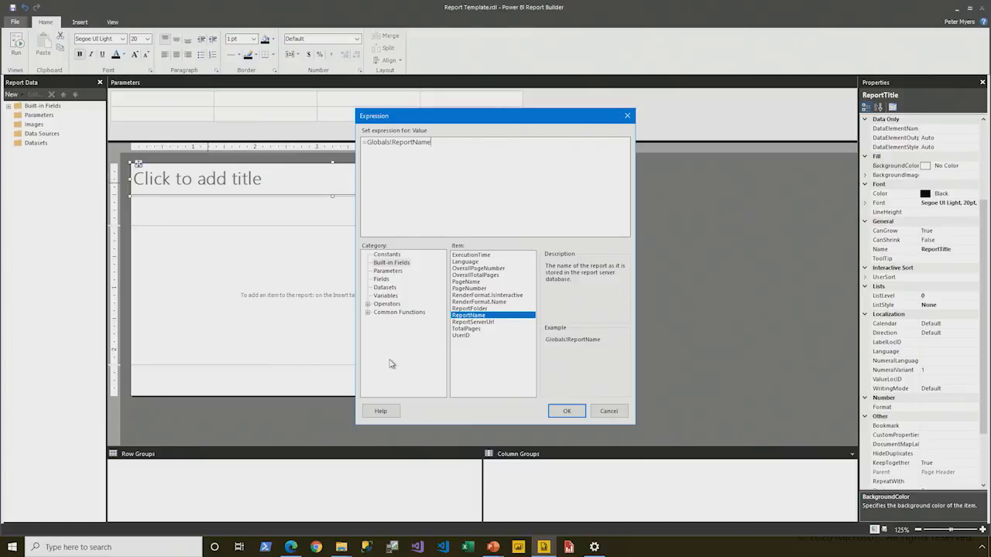
{"action": "left_click", "coordinate": [568, 410]}
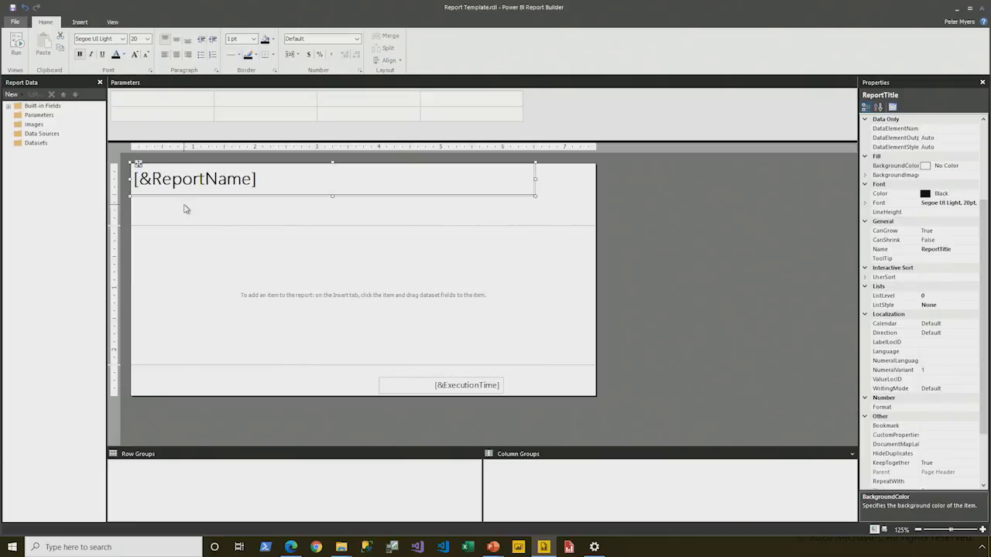
Step: Insert a text box in the page header directly beneath the report name, aligned with it and stretched to the same width
{"action": "left_click", "coordinate": [182, 213]}
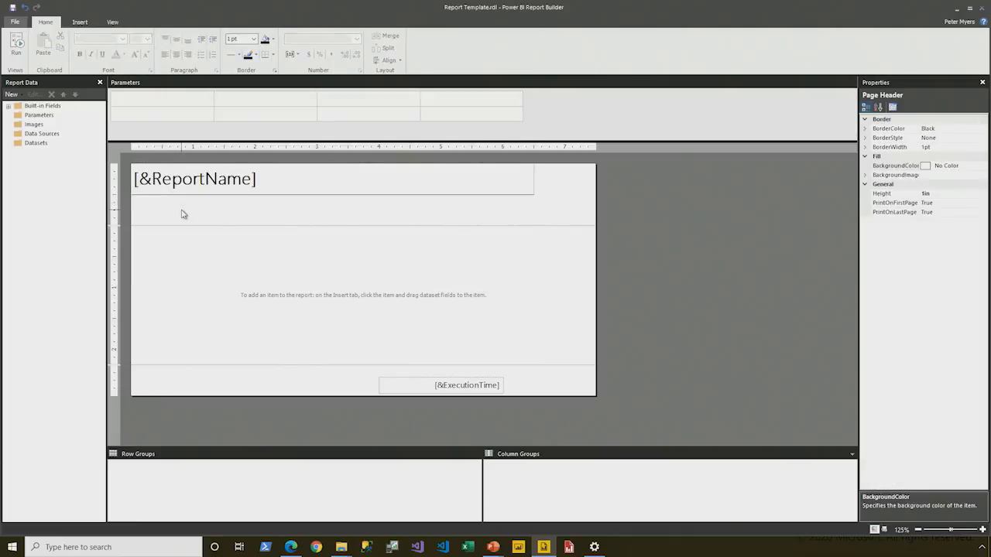
{"action": "left_click", "coordinate": [79, 21]}
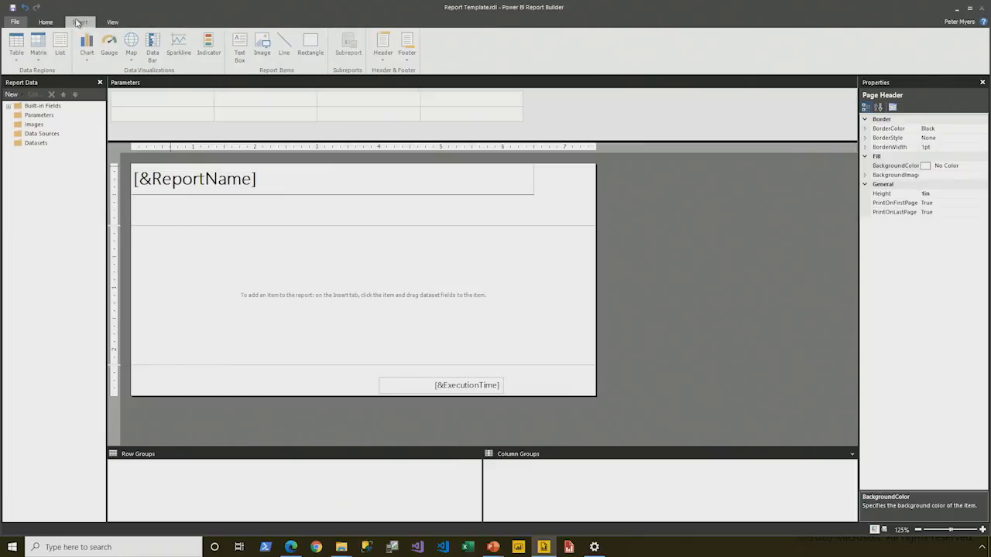
{"action": "left_click", "coordinate": [242, 53]}
{"action": "right_click", "coordinate": [140, 203]}
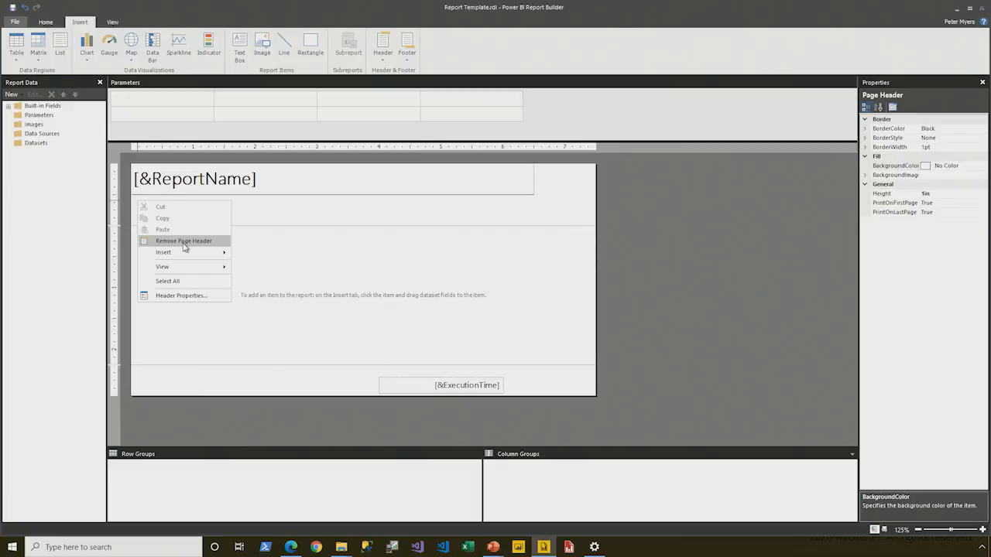
{"action": "mouse_move", "coordinate": [184, 255]}
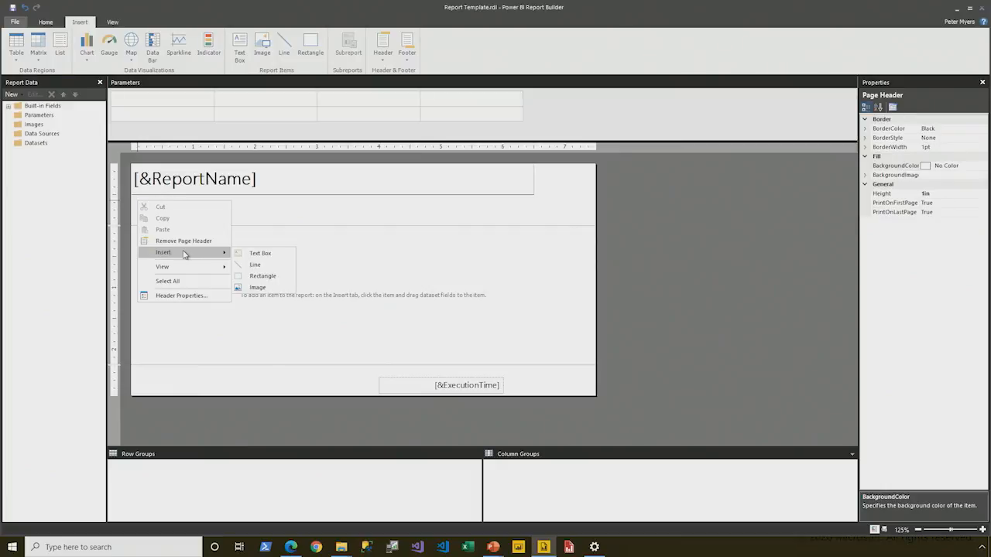
{"action": "left_click", "coordinate": [277, 256]}
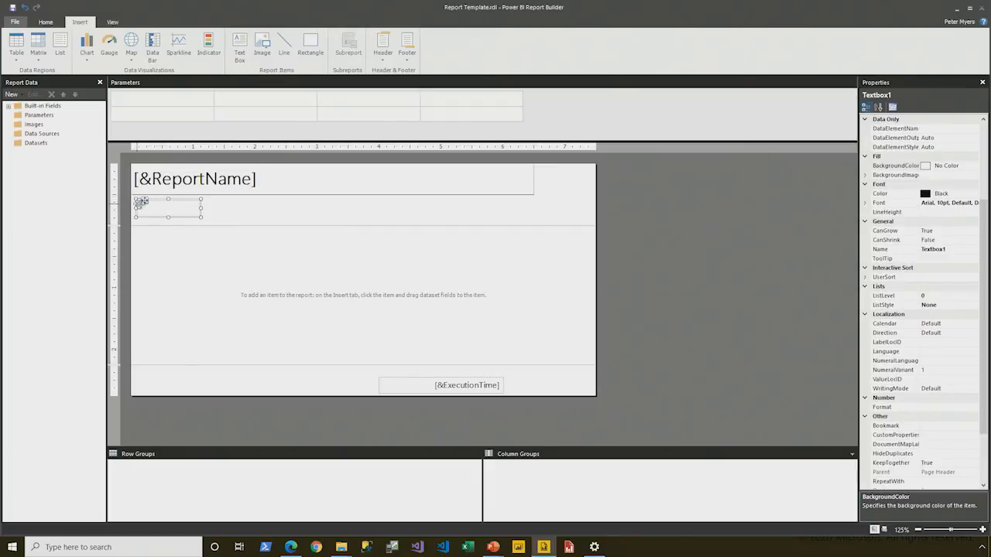
{"action": "left_click_drag", "start_coordinate": [144, 200], "coordinate": [534, 205]}
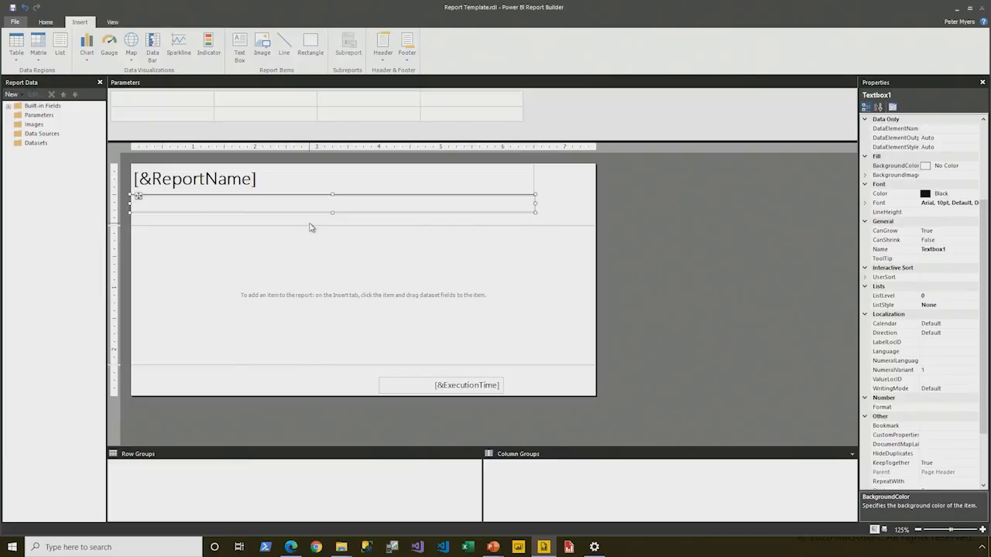
{"action": "scroll", "coordinate": [988, 267], "scroll_direction": "down", "scroll_amount": 1}
{"action": "scroll", "coordinate": [988, 267], "scroll_direction": "up", "scroll_amount": 3}
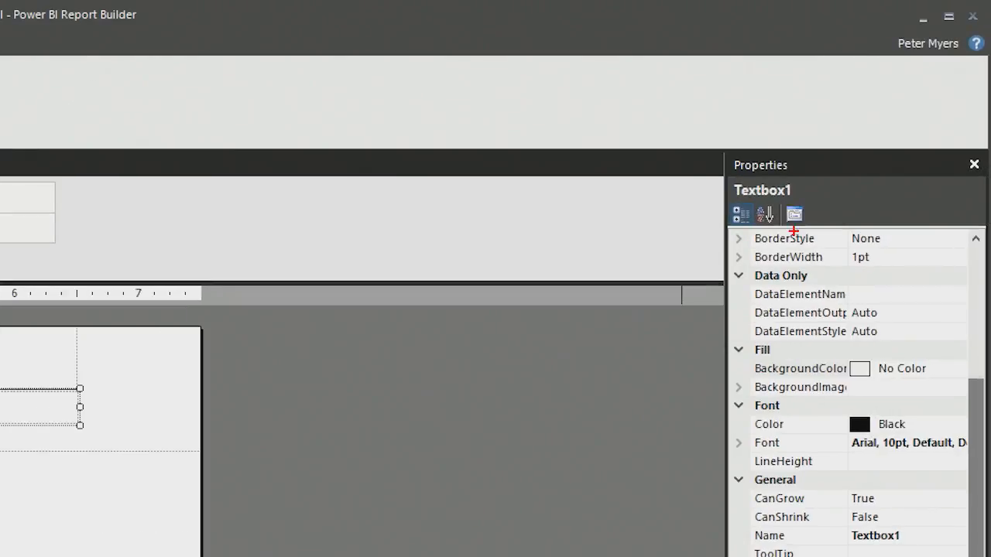
Step: Rename the empty text box beneath the report name as Subtitle
{"action": "left_click_drag", "start_coordinate": [715, 168], "coordinate": [813, 226]}
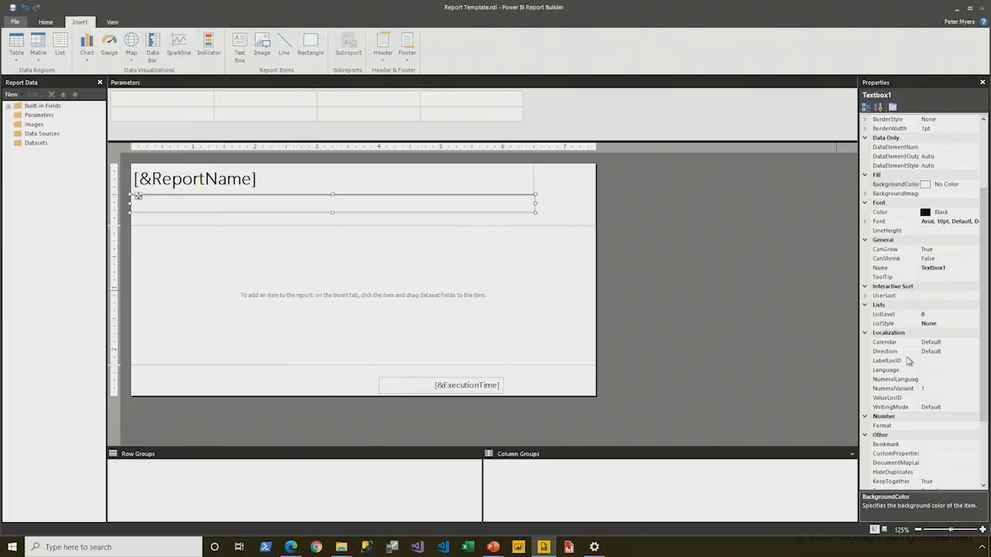
{"action": "scroll", "coordinate": [905, 358], "scroll_direction": "down", "scroll_amount": 3}
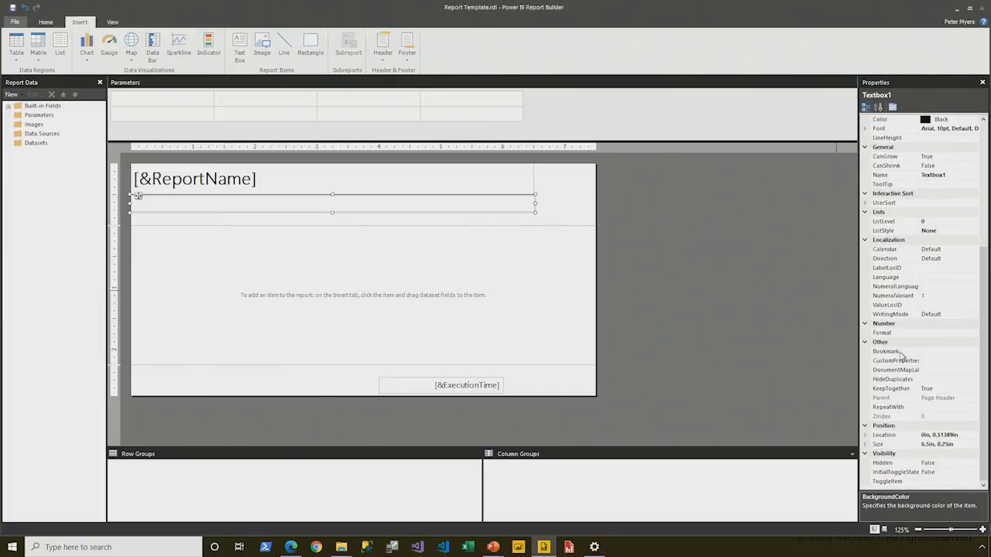
{"action": "left_click", "coordinate": [887, 176]}
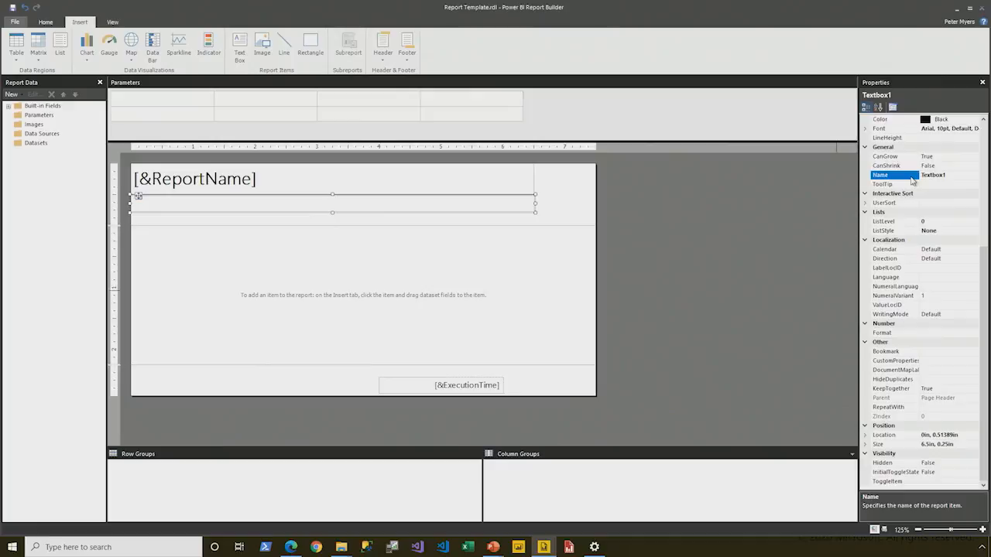
{"action": "type", "text": "Subtitle"}
{"action": "key", "text": "Return"}
Step: Insert an image in the page header to the right of the title, using the Embedded image source
{"action": "right_click", "coordinate": [545, 176]}
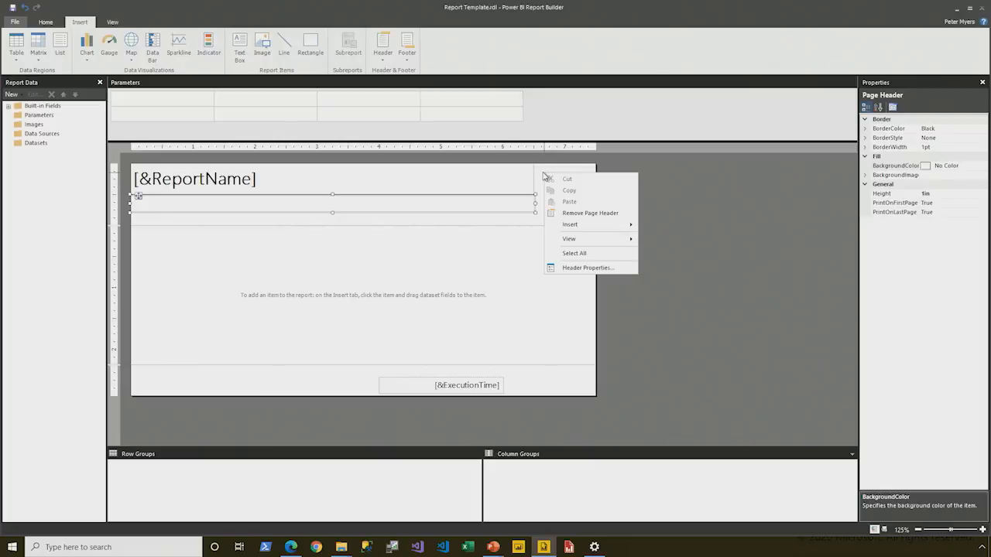
{"action": "mouse_move", "coordinate": [571, 229]}
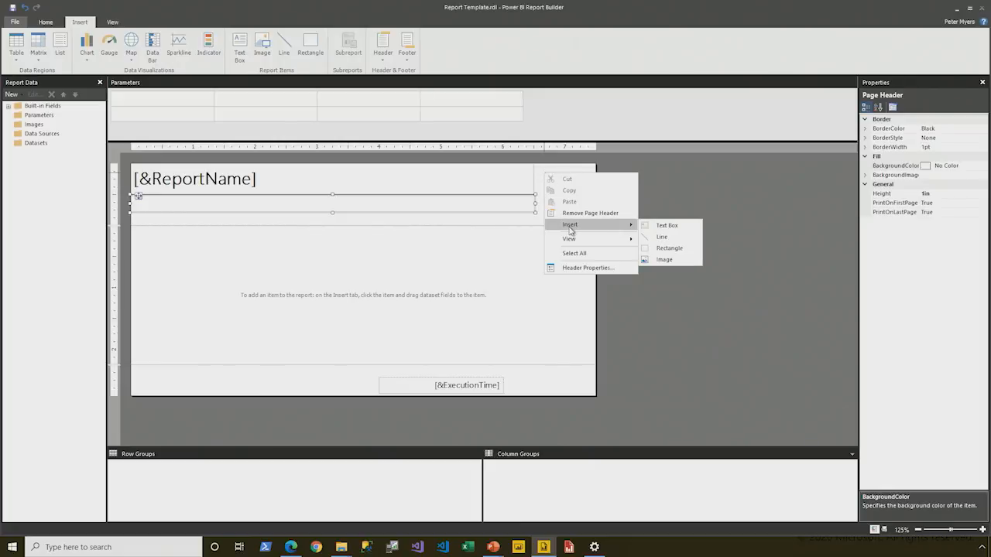
{"action": "left_click", "coordinate": [681, 259]}
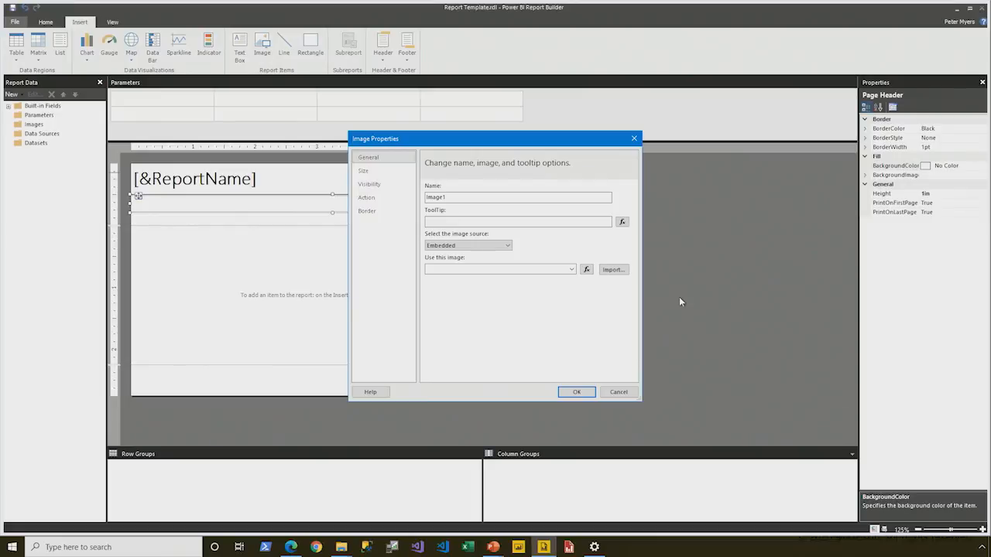
{"action": "left_click", "coordinate": [508, 246]}
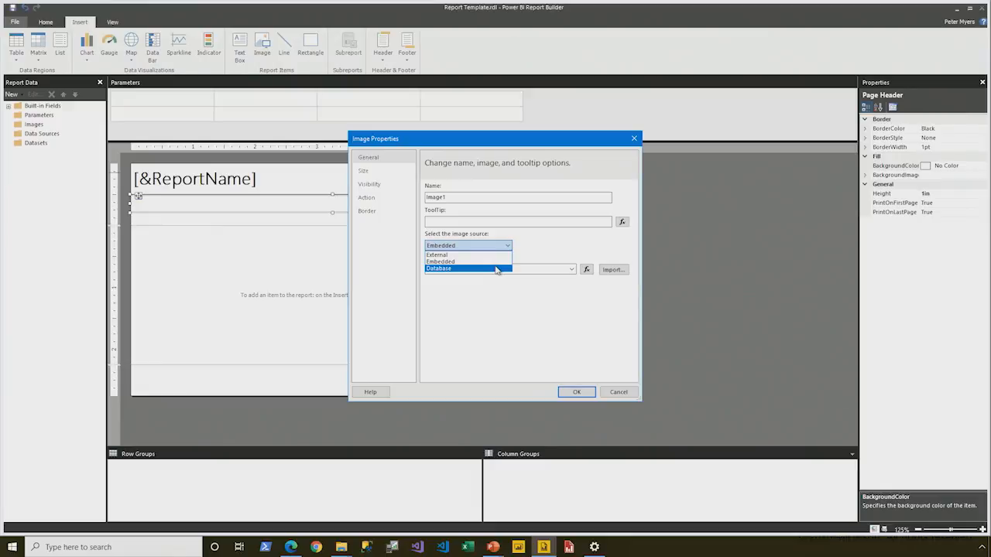
{"action": "left_click", "coordinate": [457, 261]}
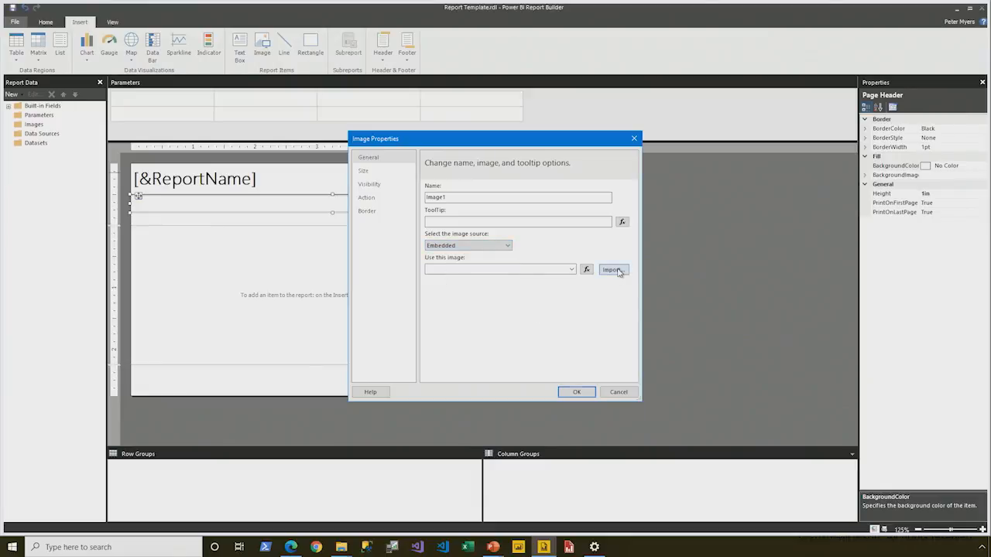
Step: Import AdventureWorksLogo.jpg from D:\PowerBIPRIAD\Lab02A\Assets as the embedded image
{"action": "left_click", "coordinate": [615, 269]}
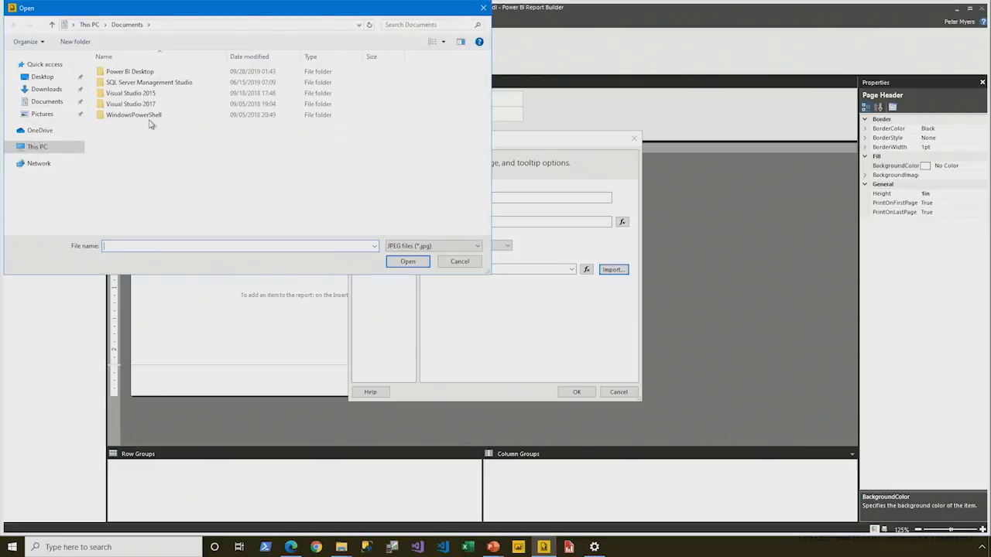
{"action": "left_click", "coordinate": [54, 152]}
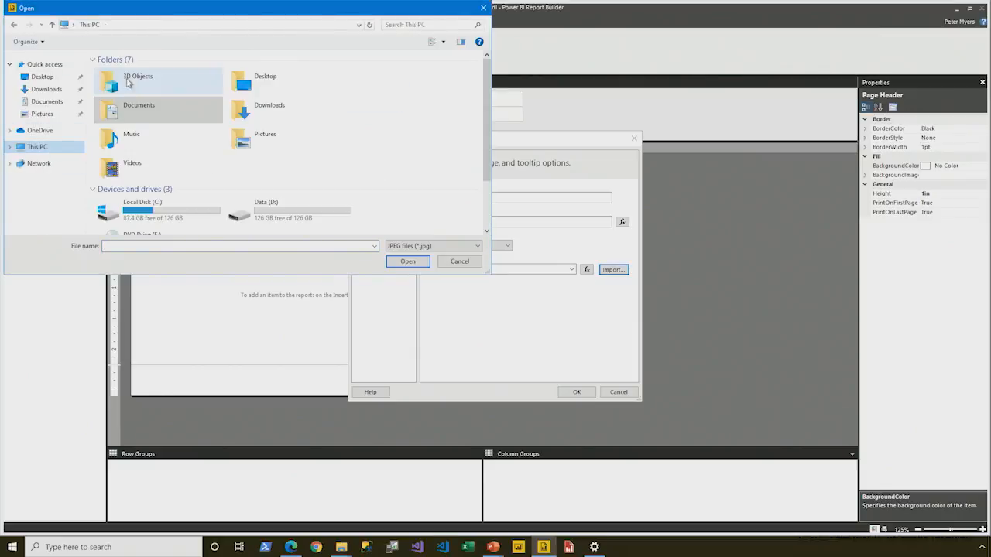
{"action": "double_click", "coordinate": [248, 208]}
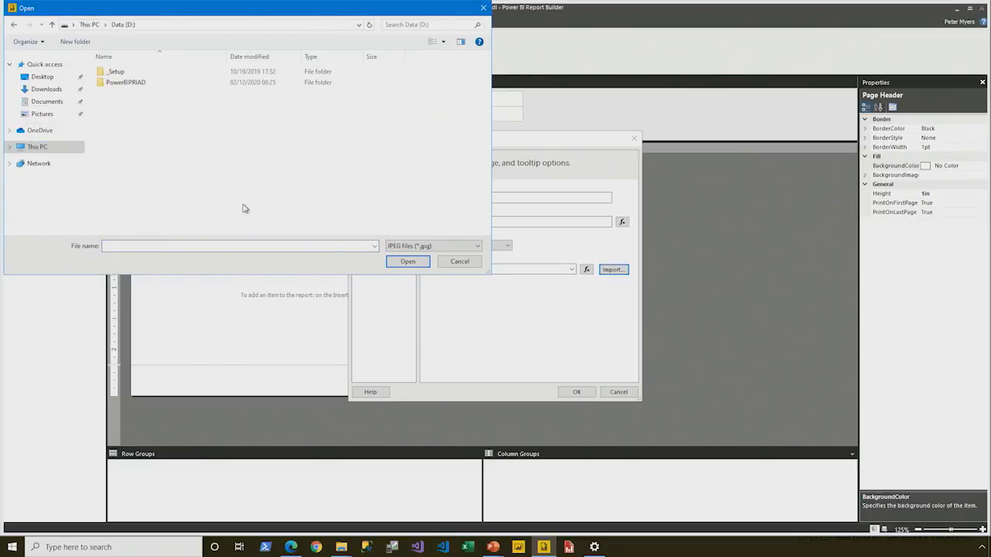
{"action": "double_click", "coordinate": [128, 83]}
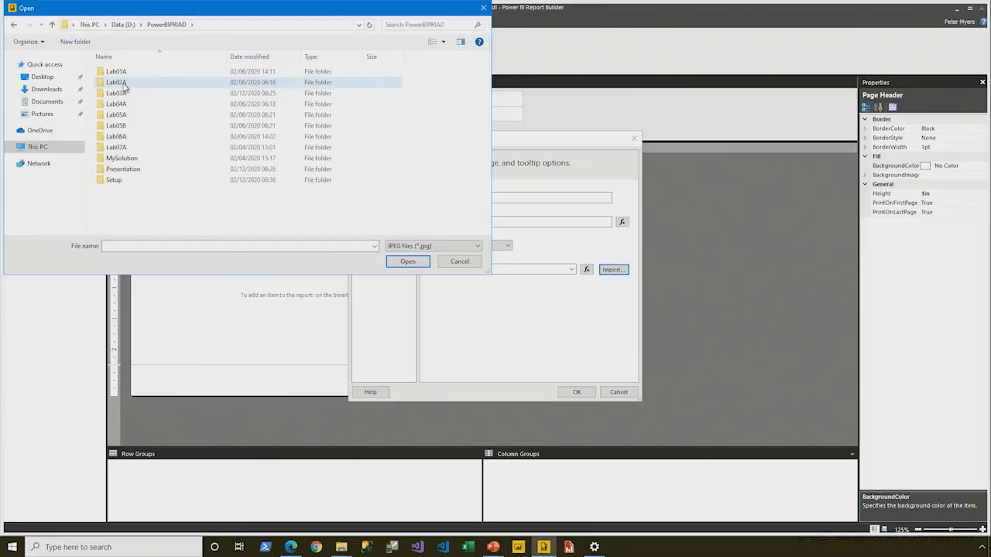
{"action": "double_click", "coordinate": [124, 84]}
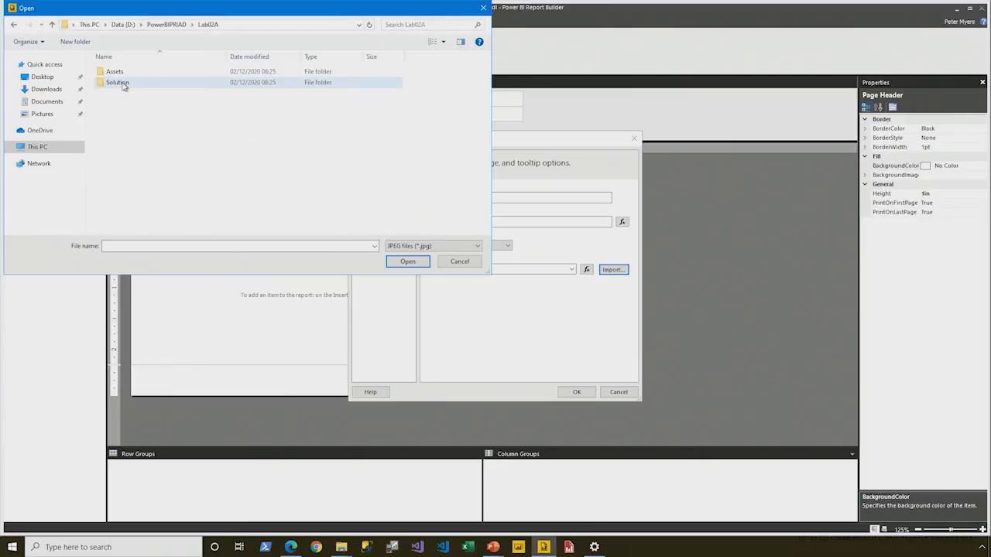
{"action": "double_click", "coordinate": [124, 72]}
{"action": "left_click", "coordinate": [125, 83]}
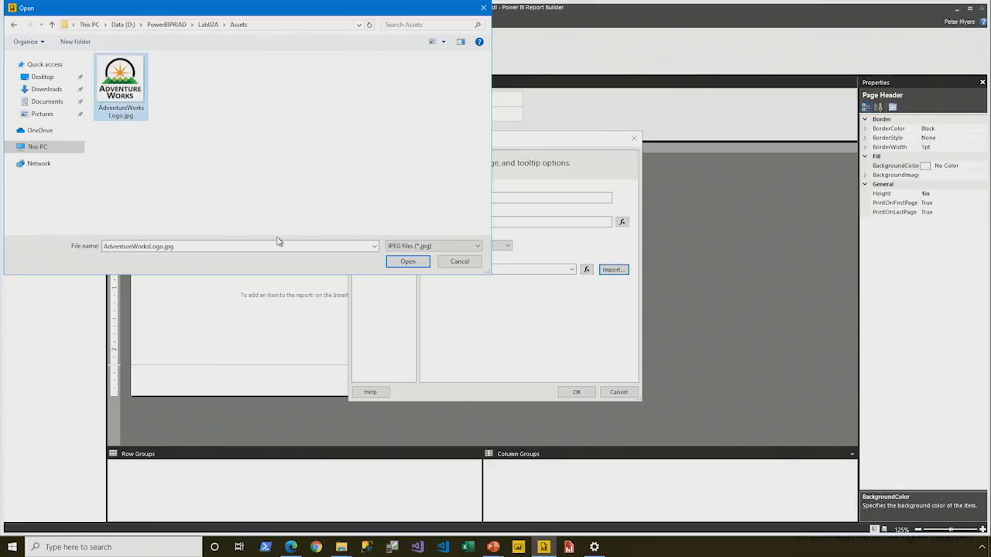
{"action": "left_click", "coordinate": [408, 263]}
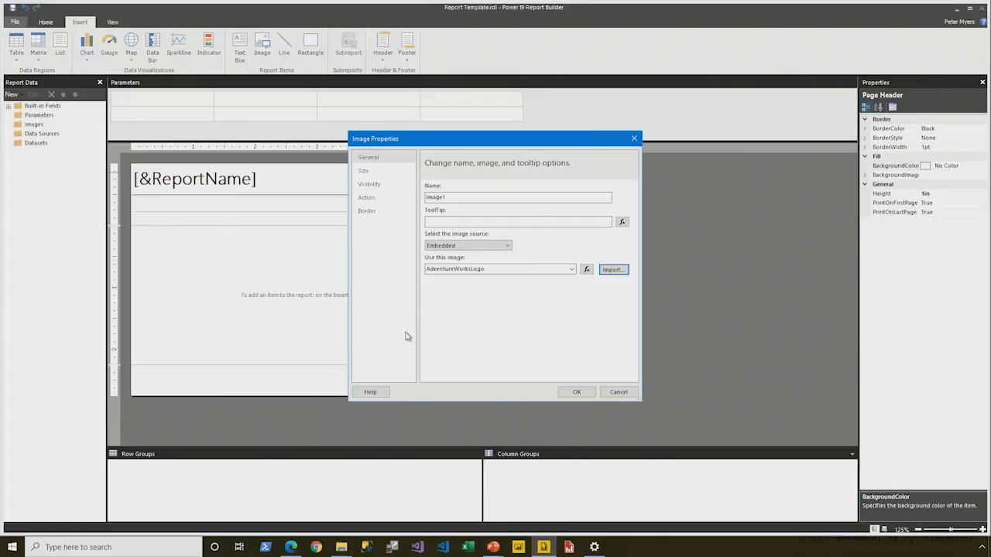
Step: Name the image CompanyLogo and enlarge it to about 0.99 by 0.93 in, filling the space beside the title in the page header
{"action": "double_click", "coordinate": [453, 197]}
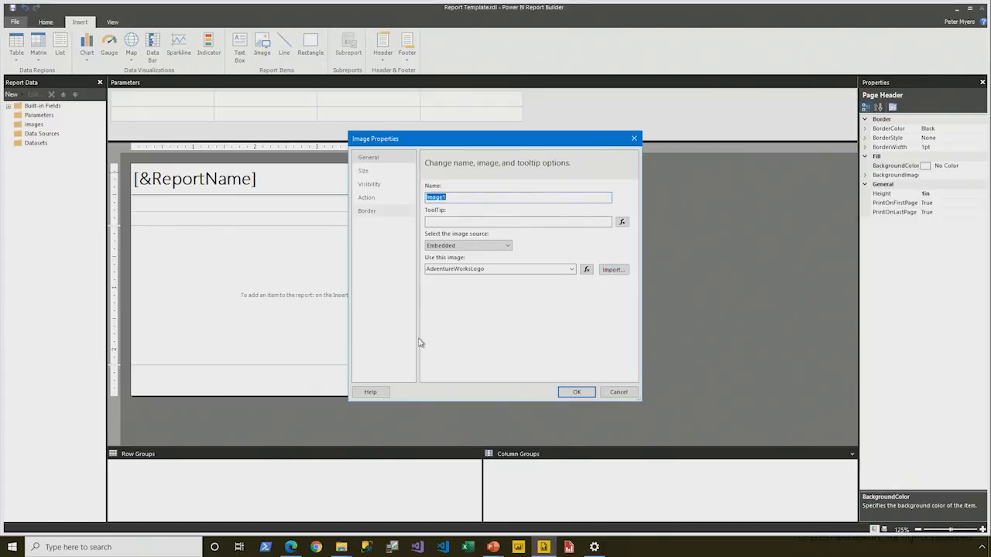
{"action": "type", "text": "CompanyLogo"}
{"action": "left_click", "coordinate": [576, 393]}
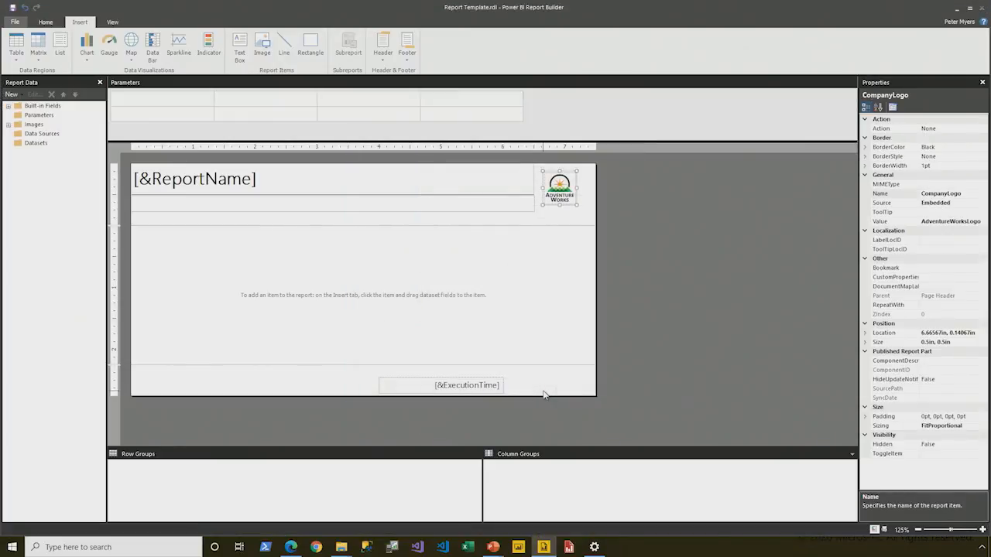
{"action": "left_click_drag", "start_coordinate": [568, 186], "coordinate": [592, 223]}
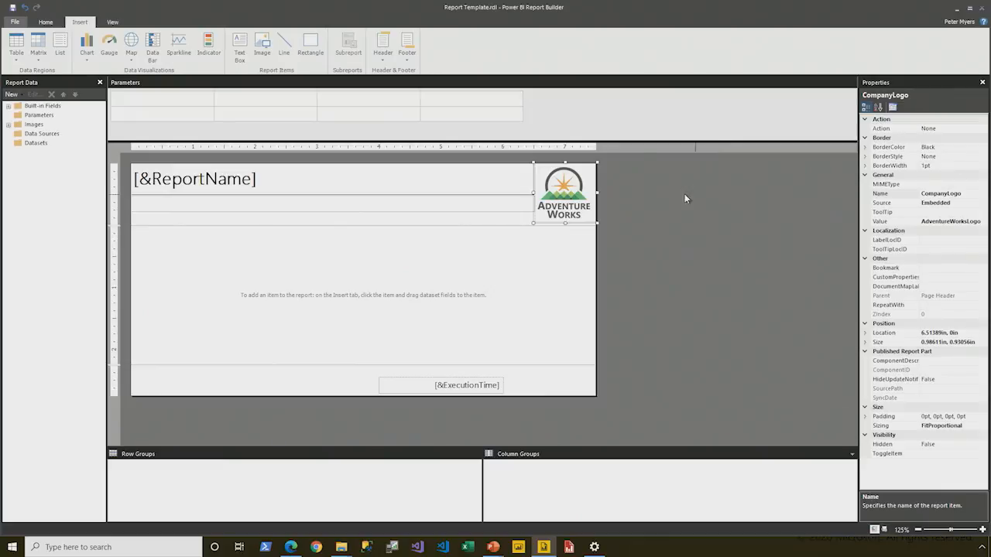
Step: Switch to File Explorer, open Snippets.txt from PowerBIPRIAD\Lab02A\Assets in Notepad, and copy the footer text box expression
{"action": "left_click", "coordinate": [403, 382]}
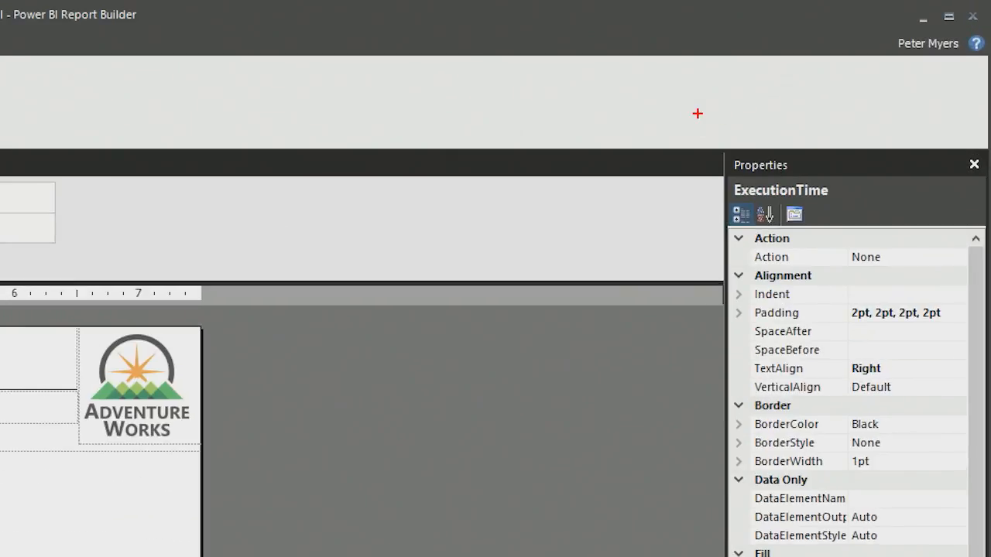
{"action": "left_click_drag", "start_coordinate": [694, 126], "coordinate": [859, 230]}
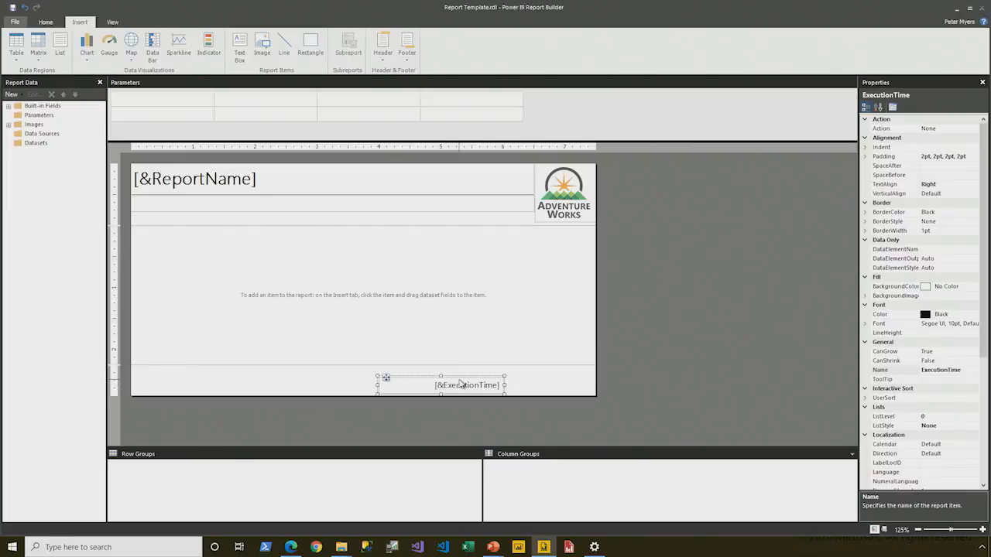
{"action": "left_click", "coordinate": [341, 546]}
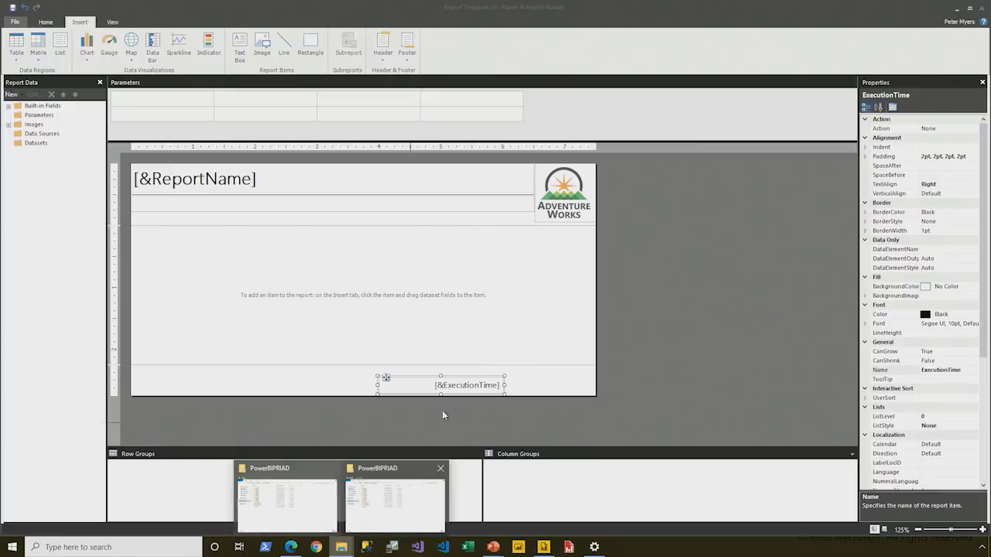
{"action": "left_click", "coordinate": [388, 497]}
{"action": "left_click", "coordinate": [336, 206]}
{"action": "double_click", "coordinate": [336, 206]}
{"action": "double_click", "coordinate": [319, 194]}
{"action": "double_click", "coordinate": [385, 205]}
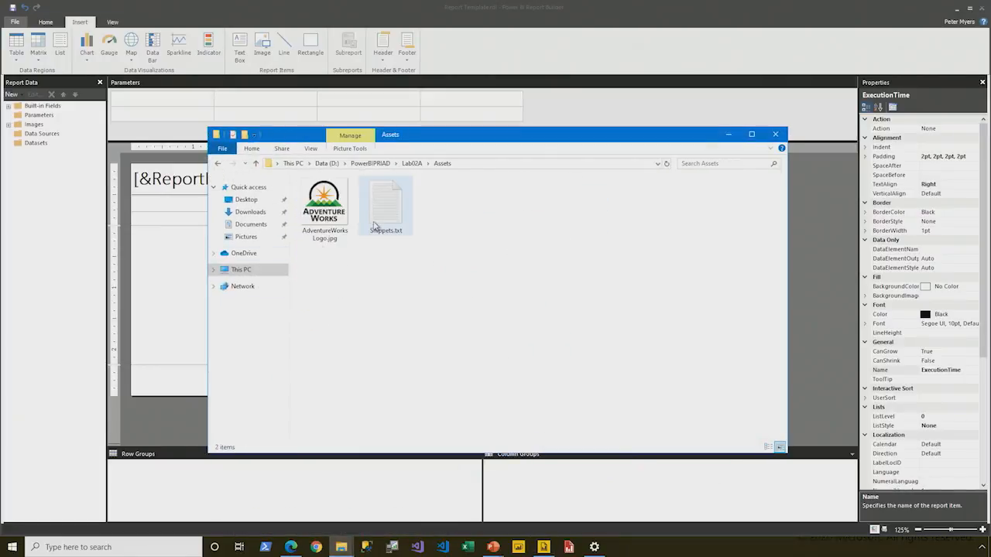
{"action": "left_click_drag", "start_coordinate": [770, 121], "coordinate": [147, 121]}
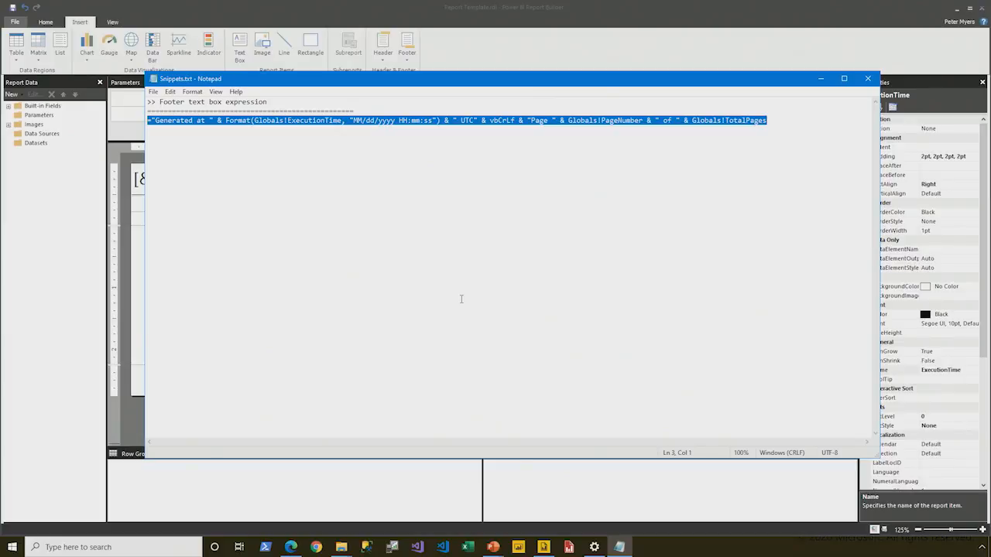
{"action": "left_click", "coordinate": [580, 53]}
Step: In Power BI Report Builder, replace the footer text box's expression with the copied one combining "Generated at" execution time in UTC and "Page" number of total pages
{"action": "right_click", "coordinate": [457, 394]}
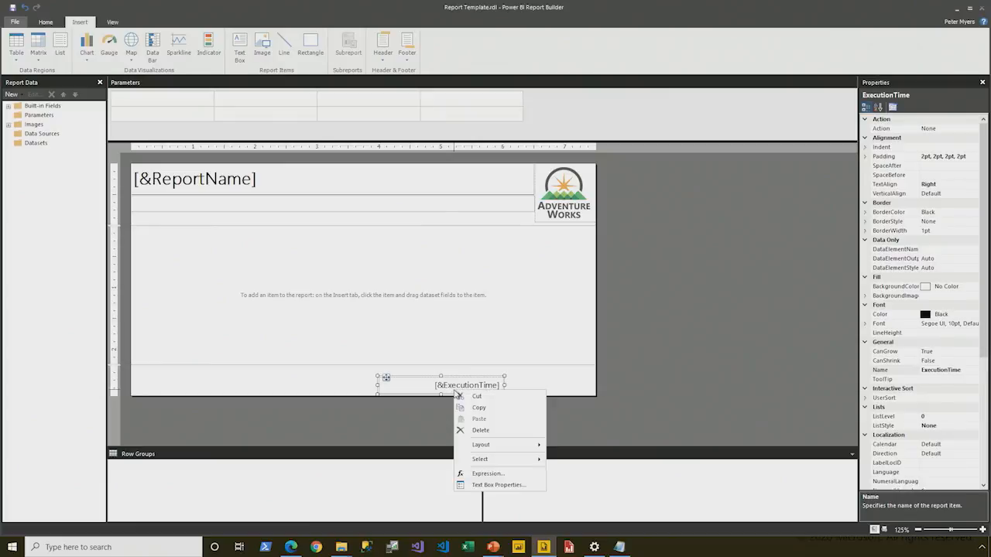
{"action": "left_click", "coordinate": [495, 473]}
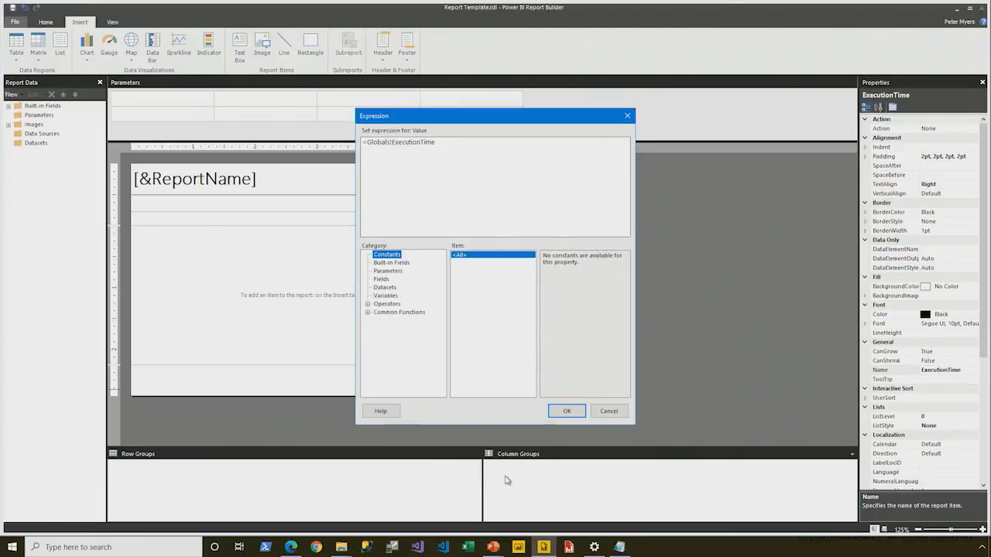
{"action": "left_click_drag", "start_coordinate": [453, 142], "coordinate": [320, 136]}
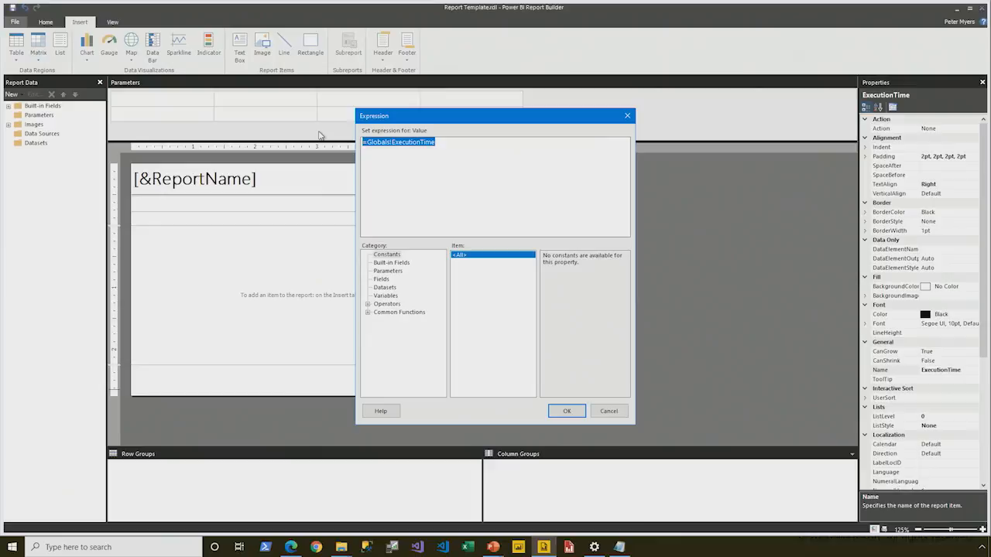
{"action": "key", "text": "Delete"}
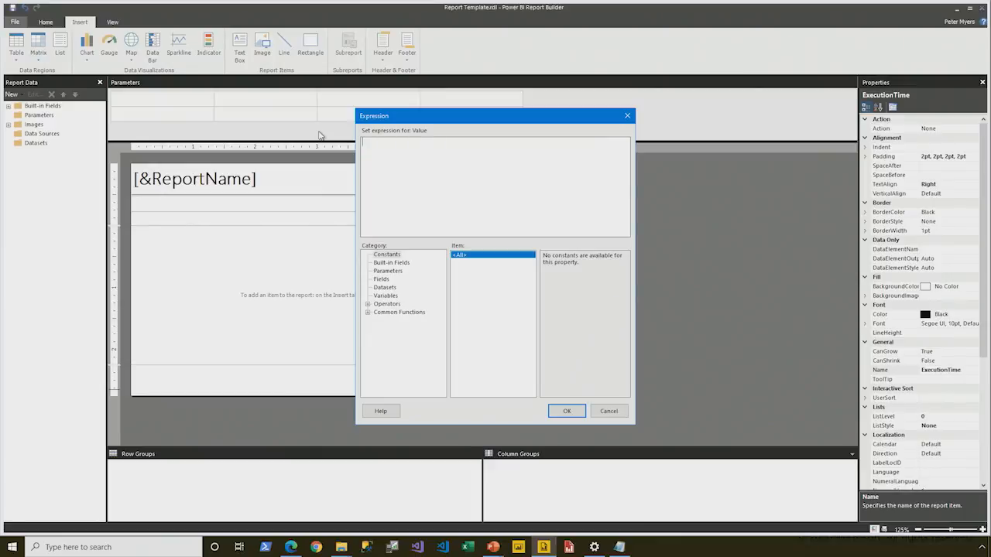
{"action": "type", "text": "=\"Generated at \" & Format(Globals!ExecutionTime, \"MM/dd/yyyy HH:mm:ss\") & \" UTC\" & vbCrLf & \"Page \" & Globals!PageNumber & \" of \" & Globals!TotalPages"}
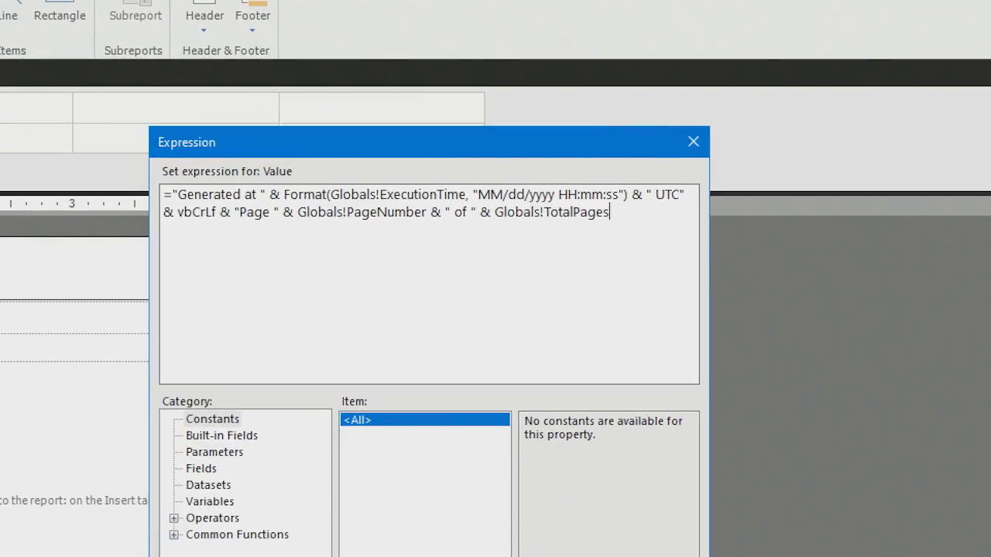
{"action": "mouse_move", "coordinate": [155, 181]}
{"action": "left_mouse_down"}
{"action": "mouse_move", "coordinate": [273, 207]}
{"action": "mouse_move", "coordinate": [632, 207]}
{"action": "left_mouse_up"}
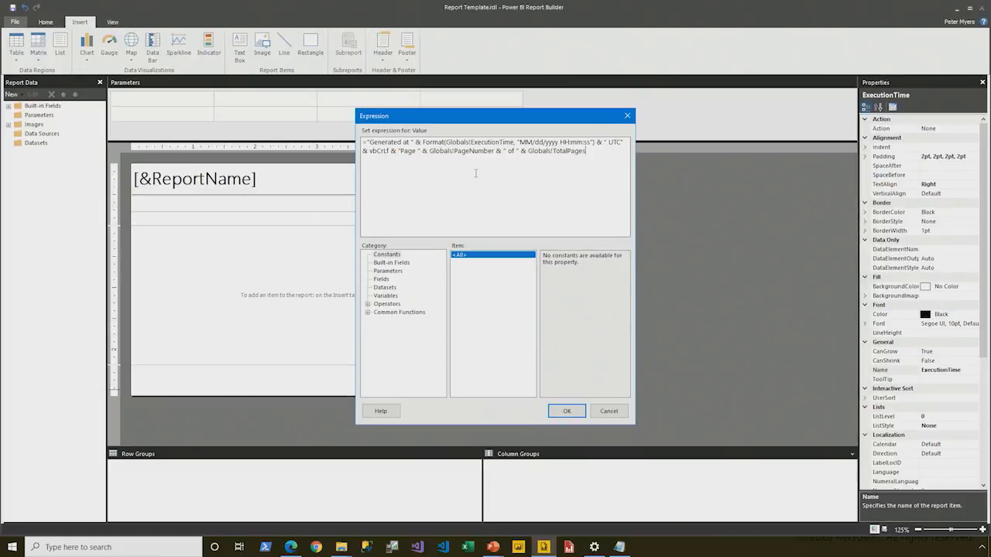
{"action": "left_click", "coordinate": [404, 173]}
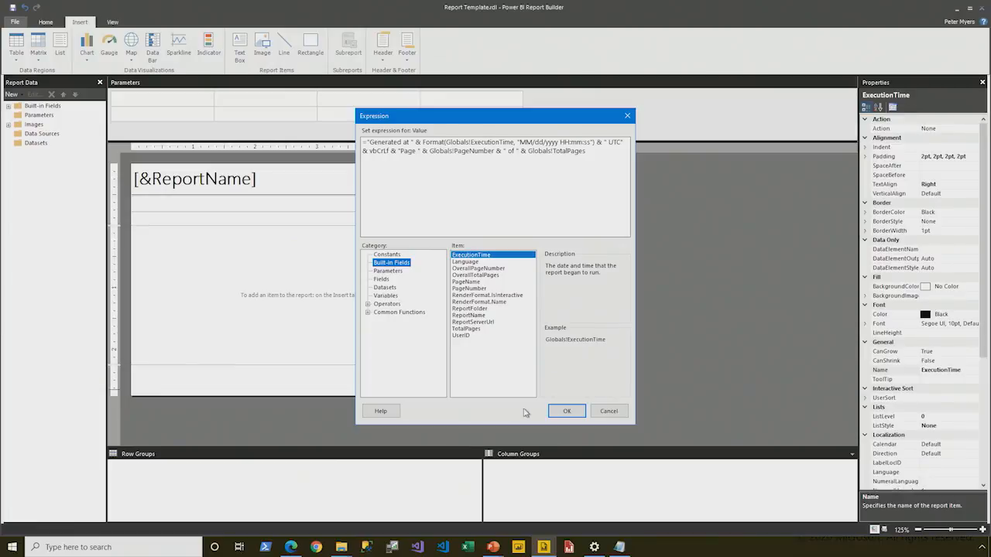
{"action": "left_click", "coordinate": [564, 412]}
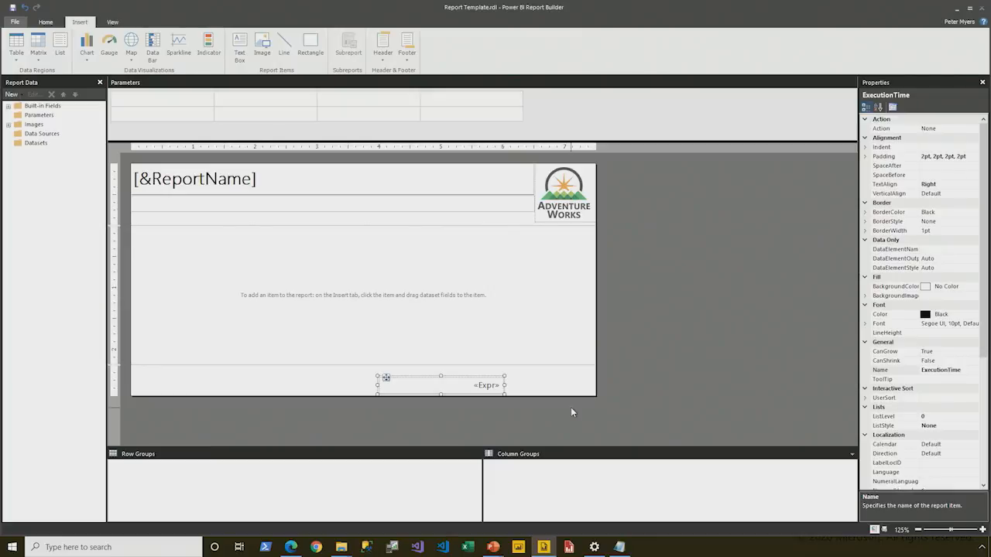
Step: Set the horizontal text alignment of the footer text box to Left
{"action": "double_click", "coordinate": [250, 192]}
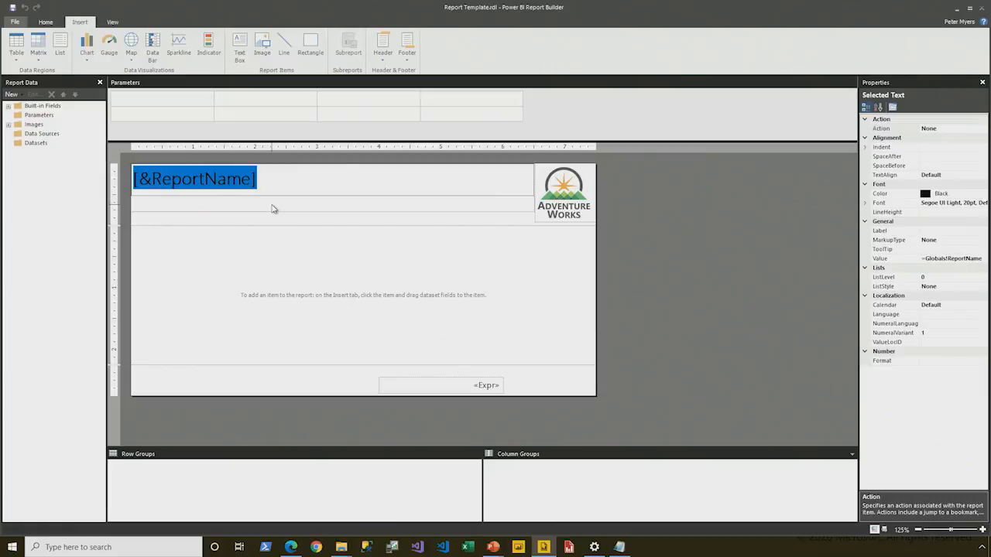
{"action": "left_click", "coordinate": [432, 385]}
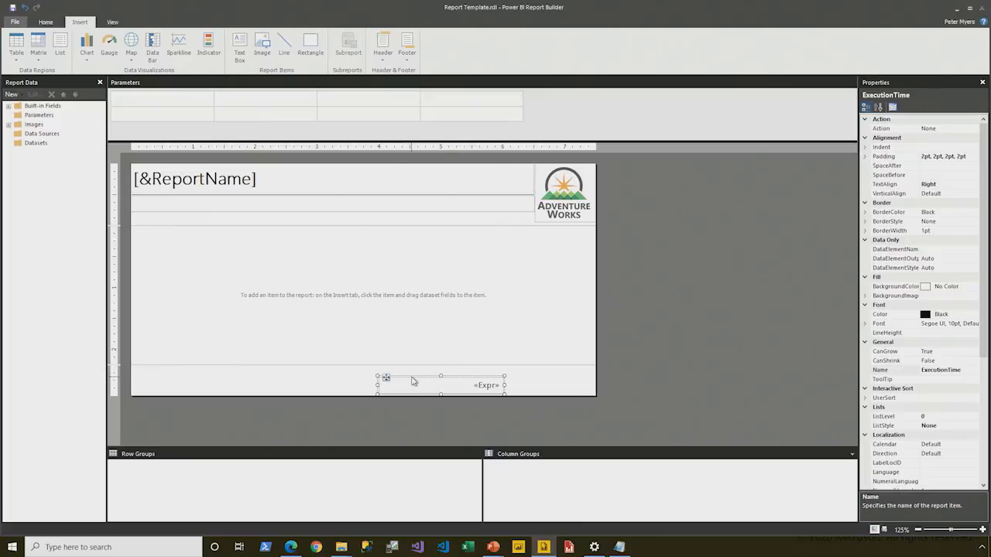
{"action": "left_click", "coordinate": [884, 185]}
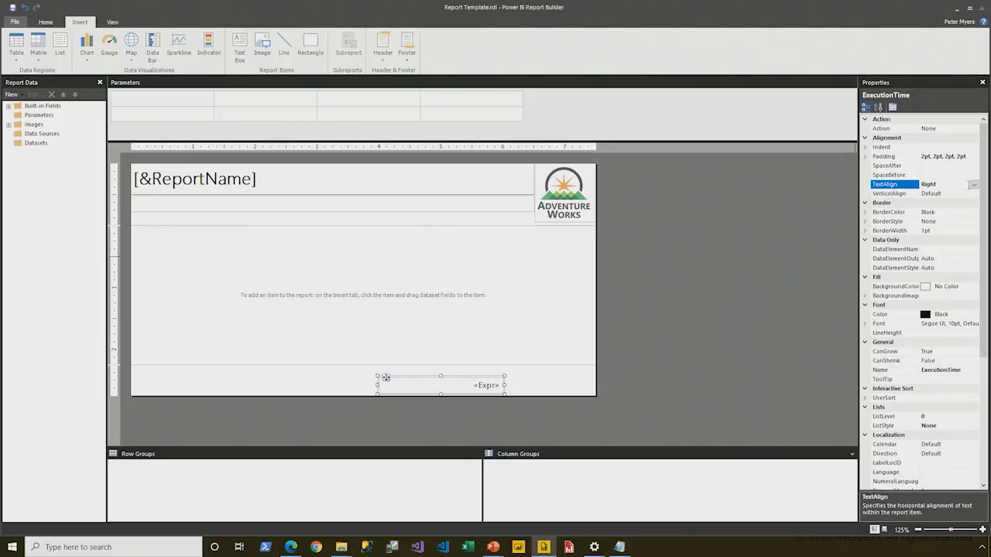
{"action": "left_click", "coordinate": [974, 185]}
{"action": "left_click", "coordinate": [932, 223]}
Step: Set the top border style of the footer text box to Solid
{"action": "left_click", "coordinate": [46, 22]}
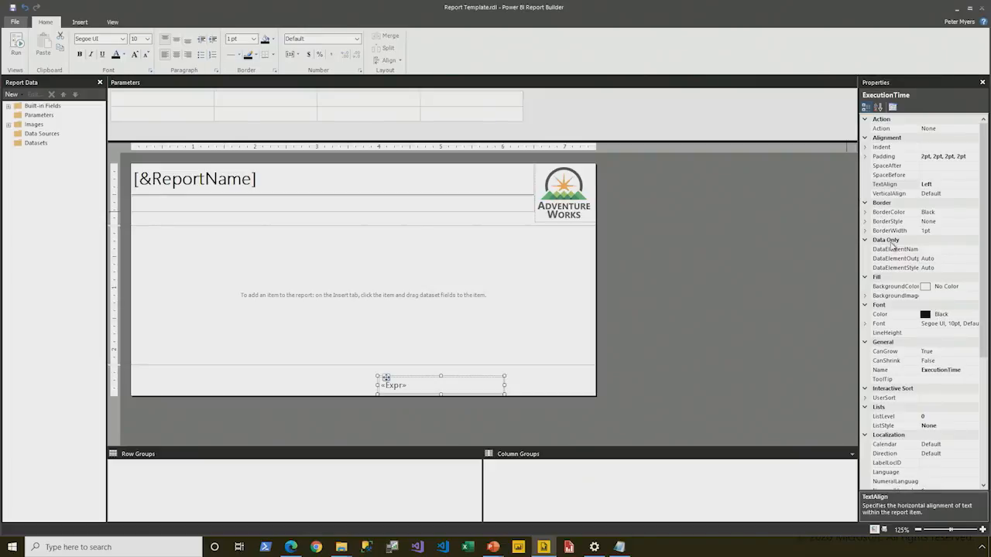
{"action": "left_click", "coordinate": [865, 221]}
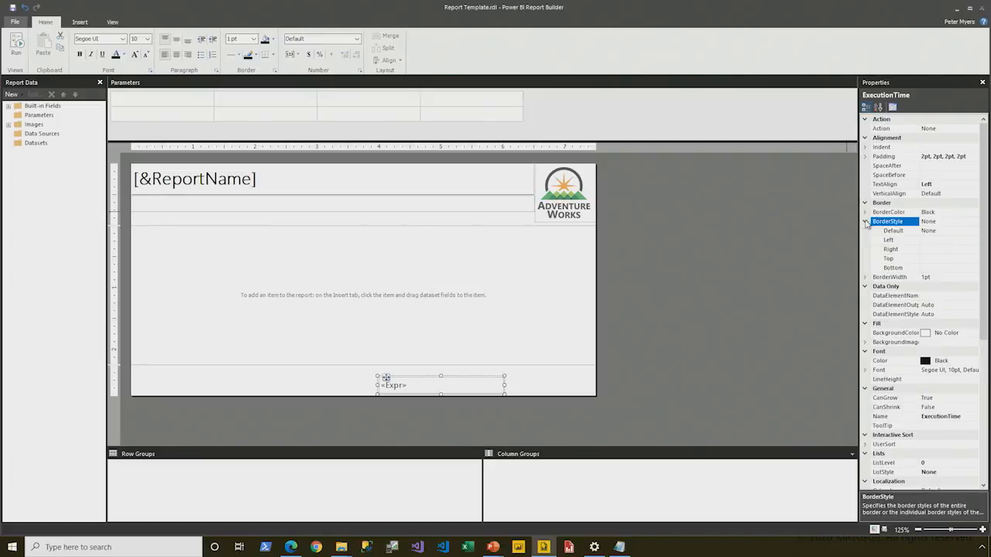
{"action": "left_click", "coordinate": [894, 259]}
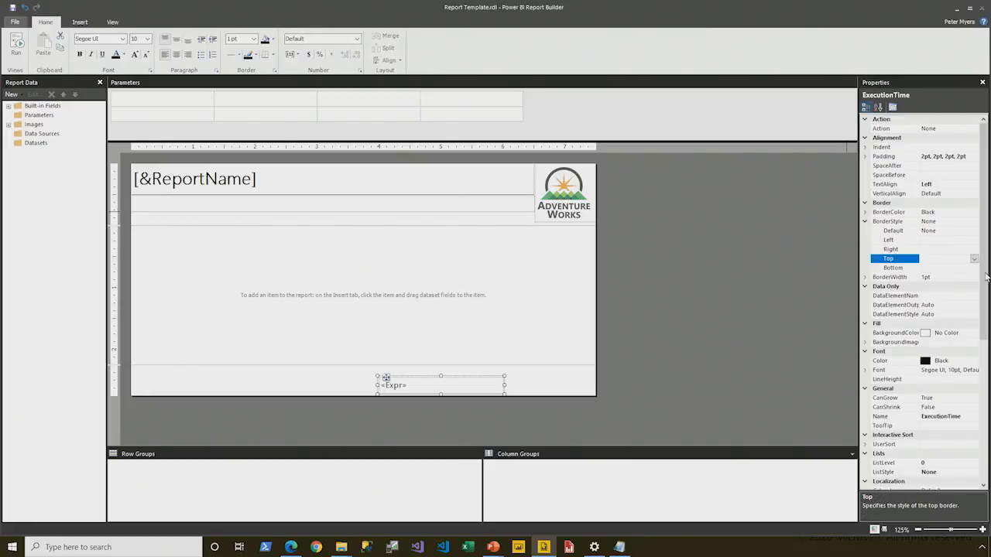
{"action": "left_click", "coordinate": [974, 259]}
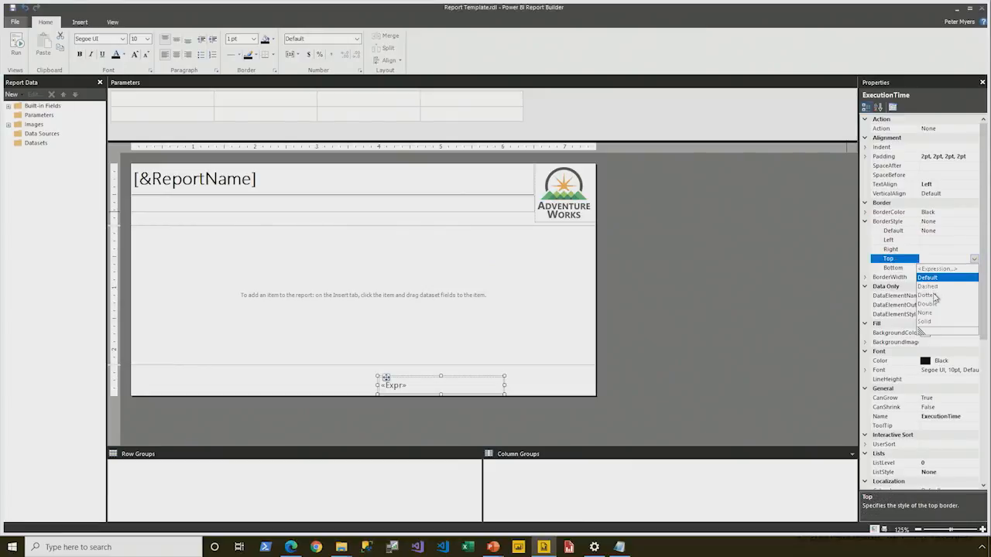
{"action": "left_click", "coordinate": [924, 321]}
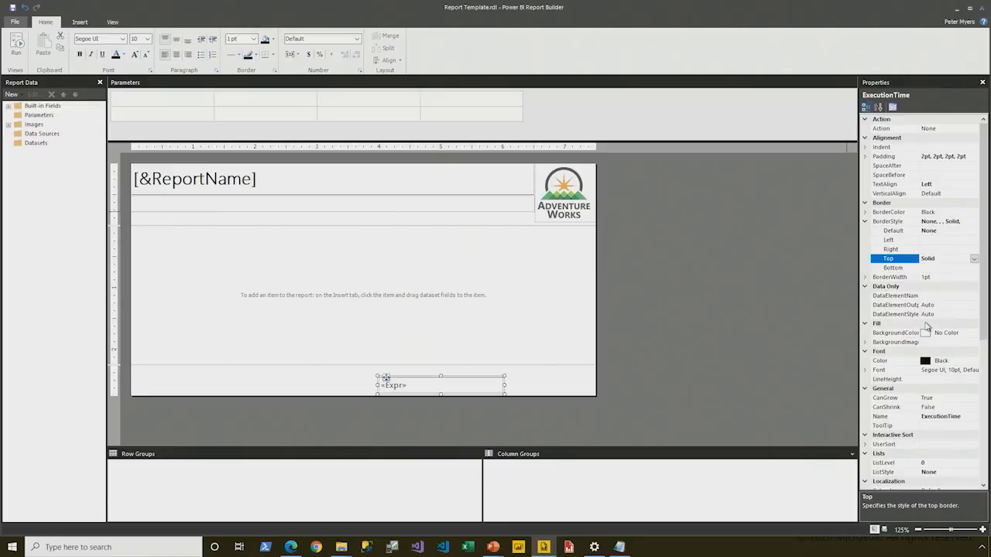
Step: Position the footer text box at 0 in from the left and 0.1 in from the top of the page footer
{"action": "scroll", "coordinate": [904, 369], "scroll_direction": "down", "scroll_amount": 6}
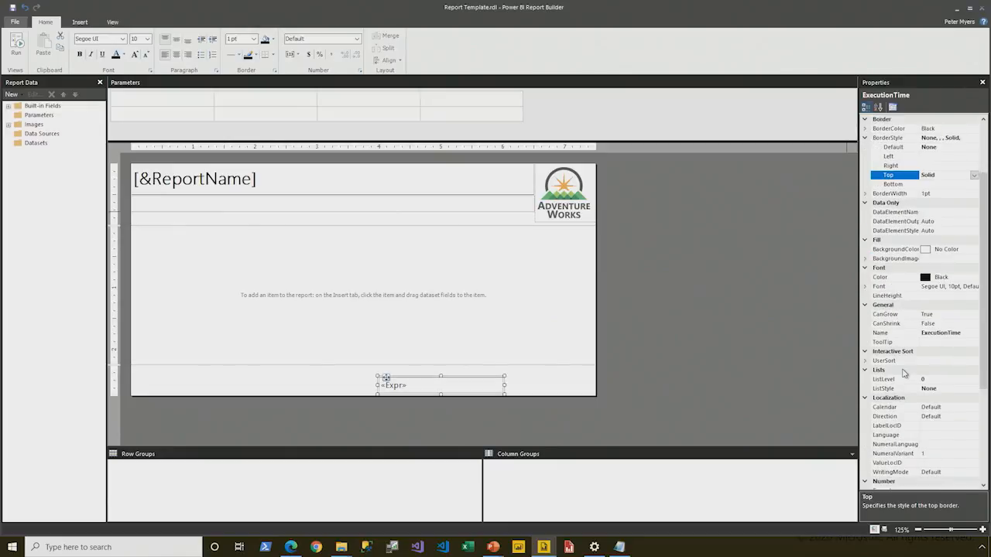
{"action": "left_click", "coordinate": [865, 436]}
{"action": "scroll", "coordinate": [889, 425], "scroll_direction": "down", "scroll_amount": 1}
{"action": "left_click", "coordinate": [889, 427]}
{"action": "type", "text": "0"}
{"action": "key", "text": "Return"}
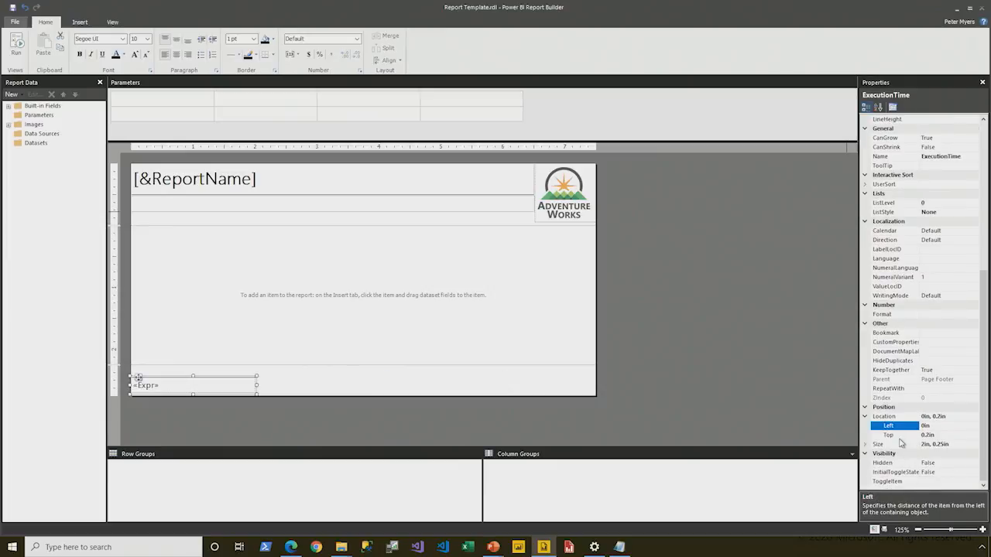
{"action": "left_click", "coordinate": [898, 435]}
{"action": "type", "text": "0.1"}
{"action": "key", "text": "Return"}
Step: Set the footer text box's width to 7.5 in and its height to 0.4 in
{"action": "left_click", "coordinate": [866, 445]}
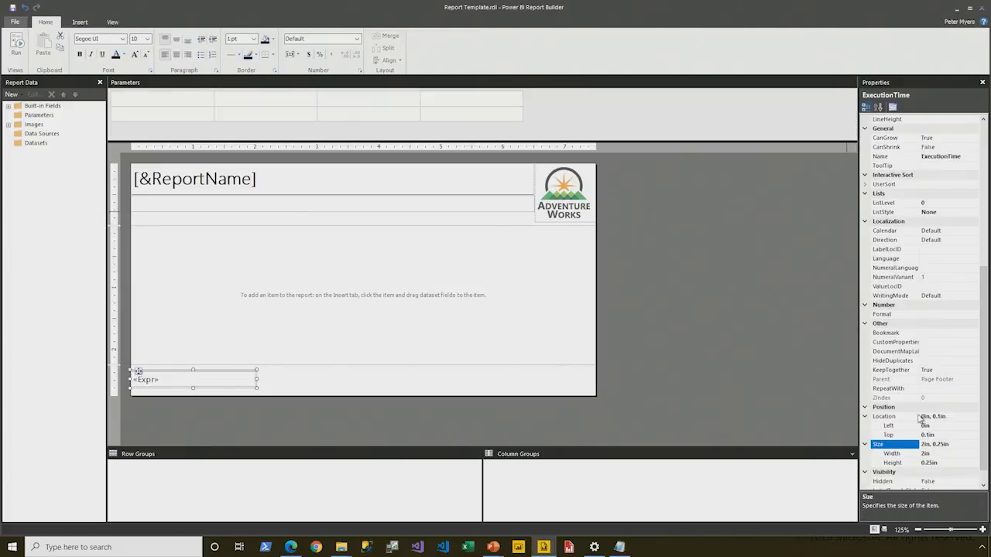
{"action": "left_click", "coordinate": [898, 435]}
{"action": "type", "text": "7.5"}
{"action": "key", "text": "Return"}
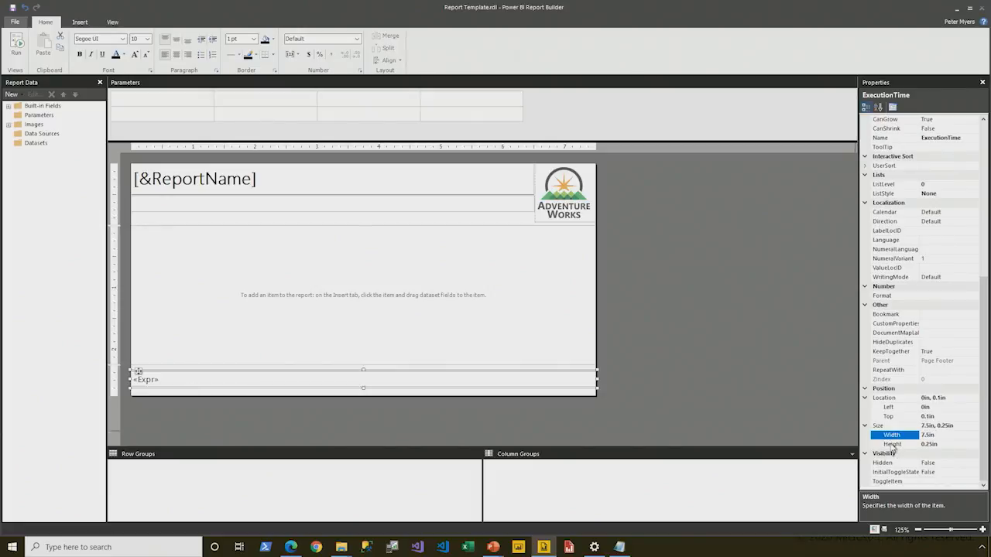
{"action": "left_click", "coordinate": [892, 444]}
{"action": "type", "text": "0.4"}
{"action": "key", "text": "Return"}
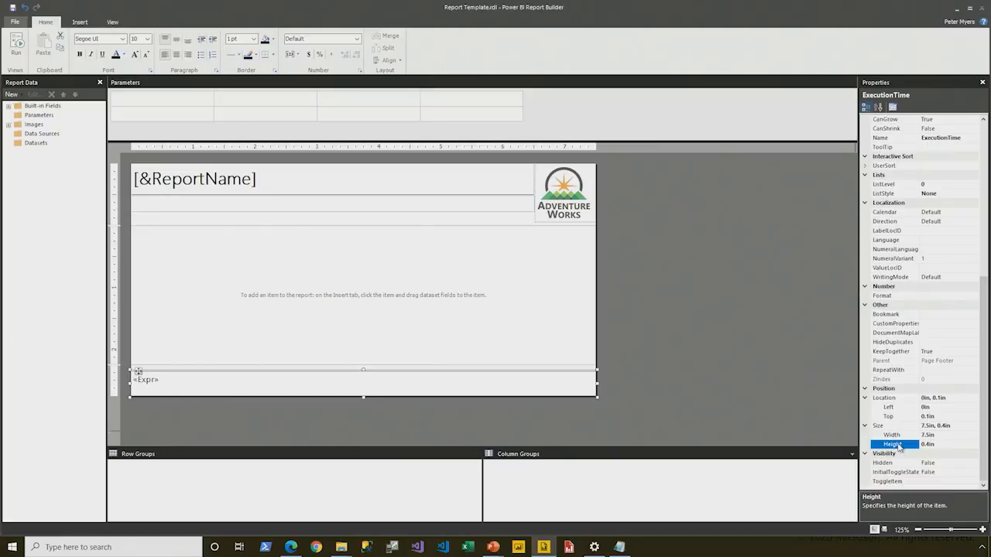
{"action": "left_click", "coordinate": [522, 302]}
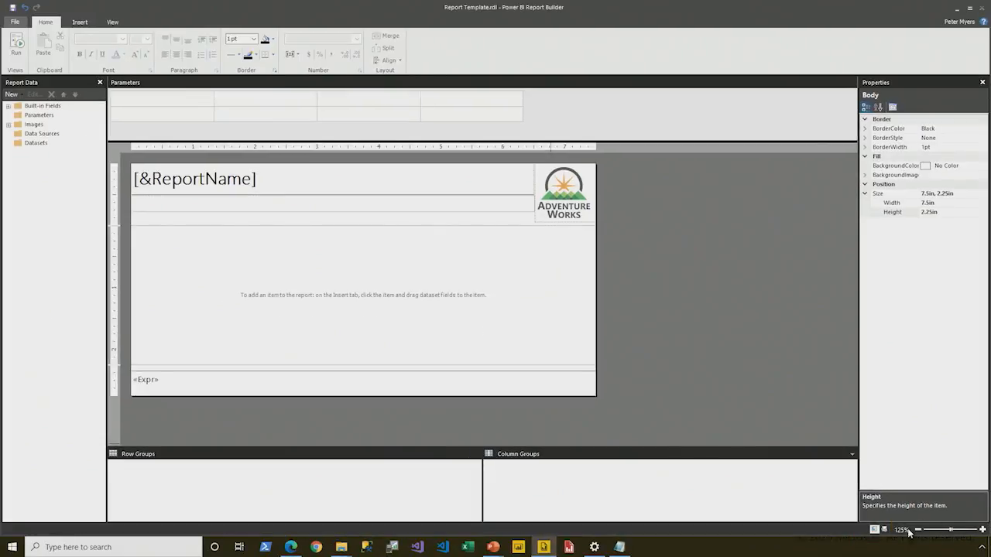
Step: Preview the report in print layout, examine the header logo and the footer text, and return to design view
{"action": "left_click", "coordinate": [884, 530]}
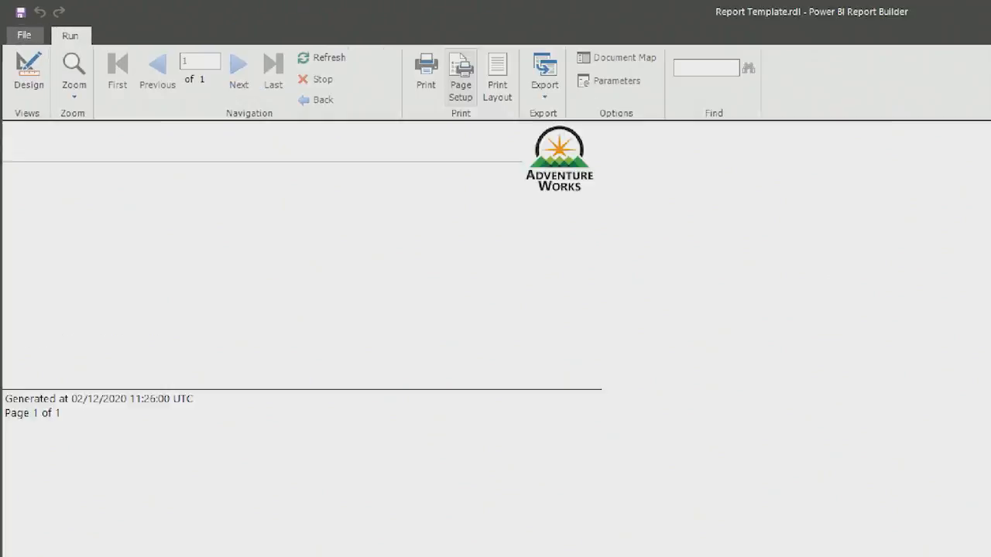
{"action": "left_click", "coordinate": [529, 74]}
{"action": "left_click_drag", "start_coordinate": [495, 49], "coordinate": [567, 151]}
{"action": "left_click", "coordinate": [538, 108]}
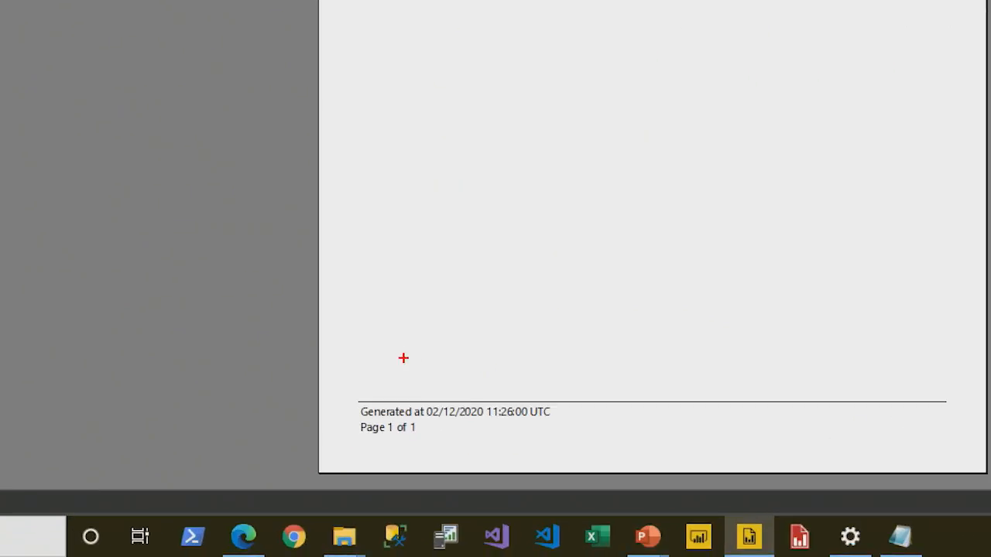
{"action": "left_click_drag", "start_coordinate": [343, 406], "coordinate": [427, 446]}
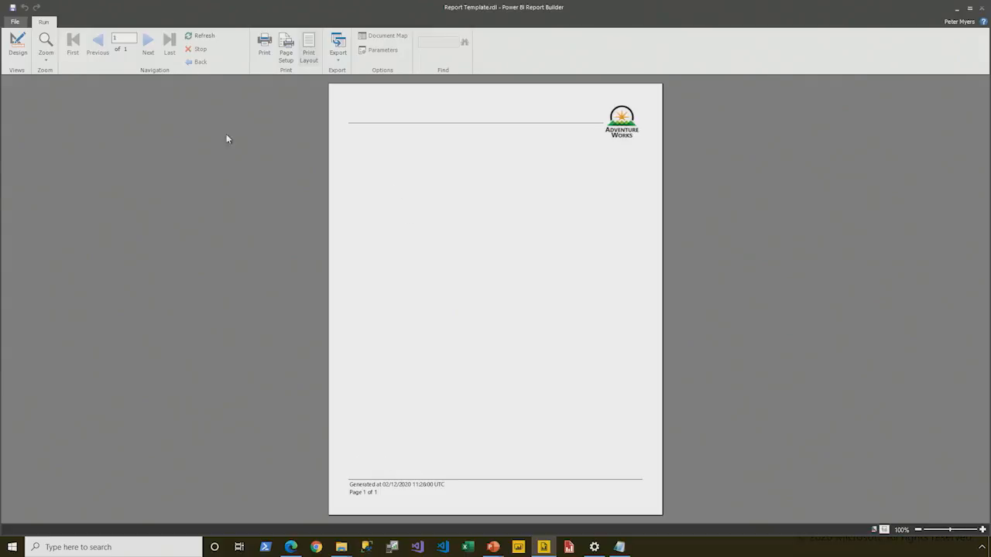
{"action": "left_click", "coordinate": [23, 47]}
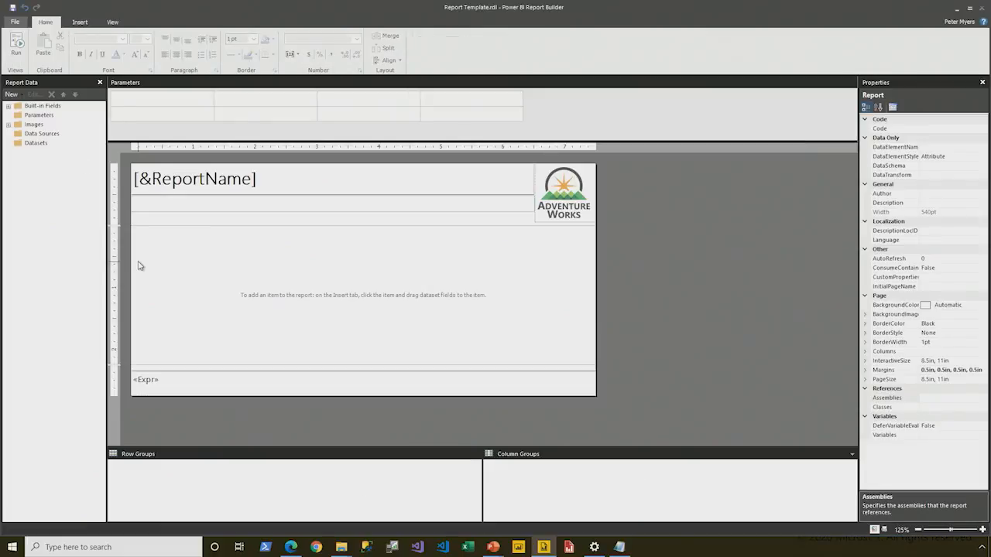
Step: Widen the report body to about 8.57 in by extending a temporary text box past its right edge, and delete that text box
{"action": "left_click", "coordinate": [239, 372]}
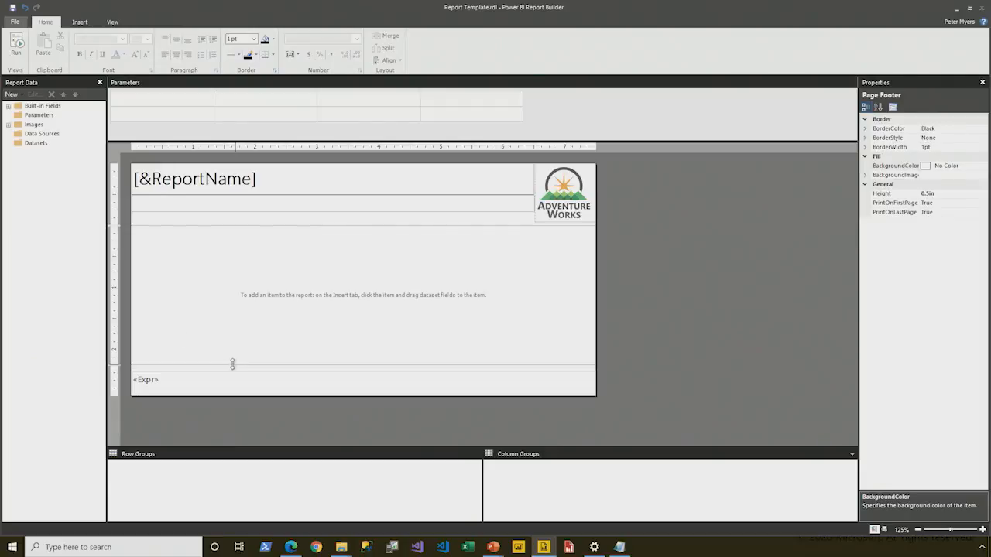
{"action": "left_click", "coordinate": [295, 271]}
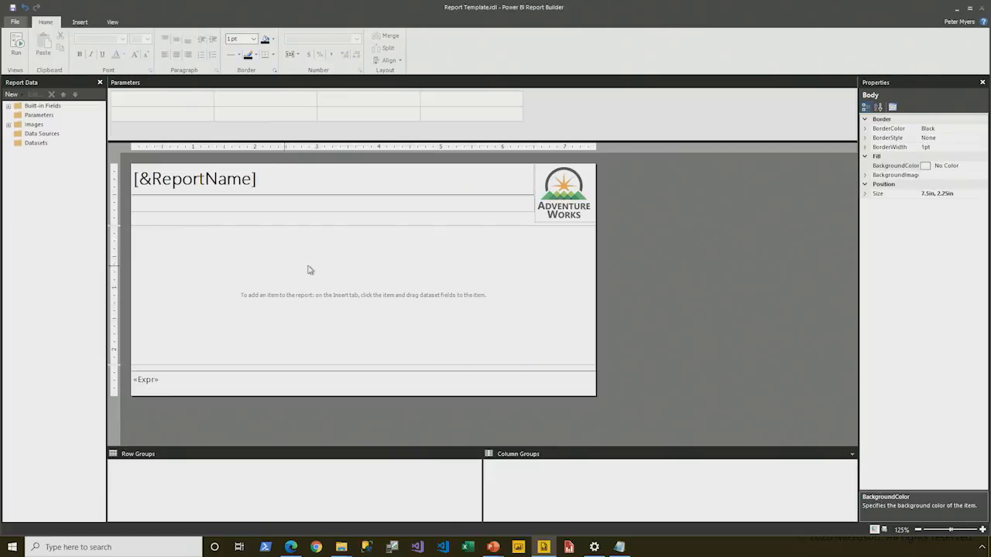
{"action": "right_click", "coordinate": [493, 265]}
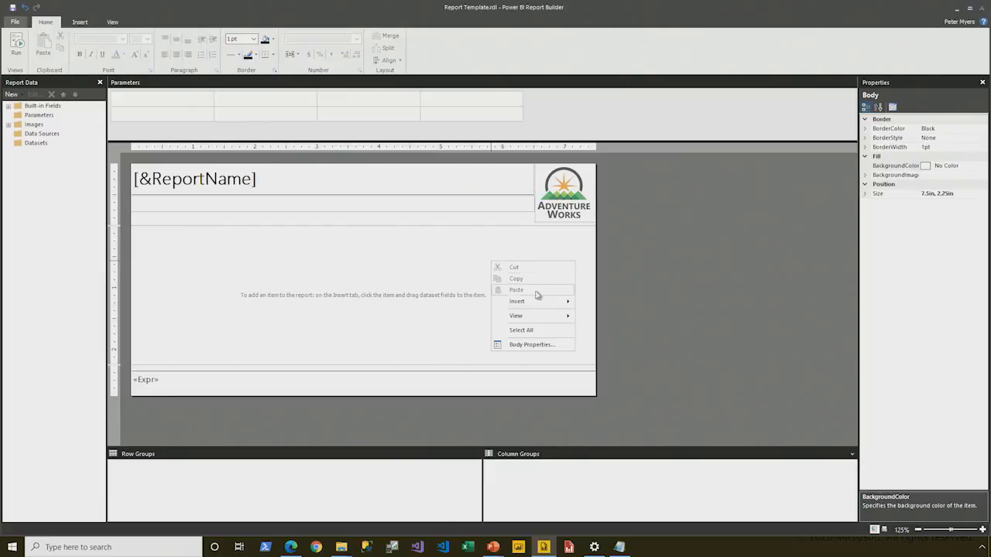
{"action": "mouse_move", "coordinate": [534, 305]}
{"action": "left_click", "coordinate": [603, 302]}
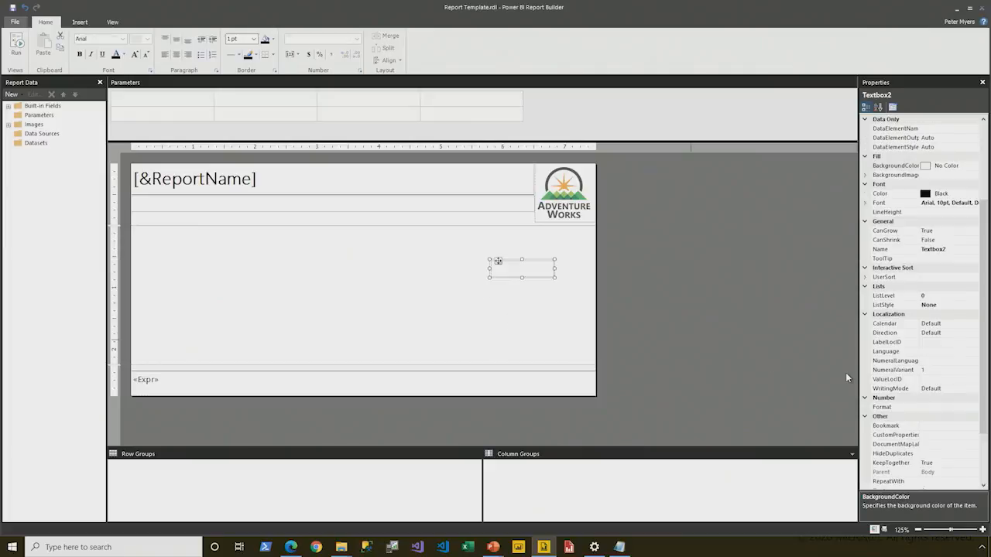
{"action": "left_click_drag", "start_coordinate": [500, 262], "coordinate": [664, 288]}
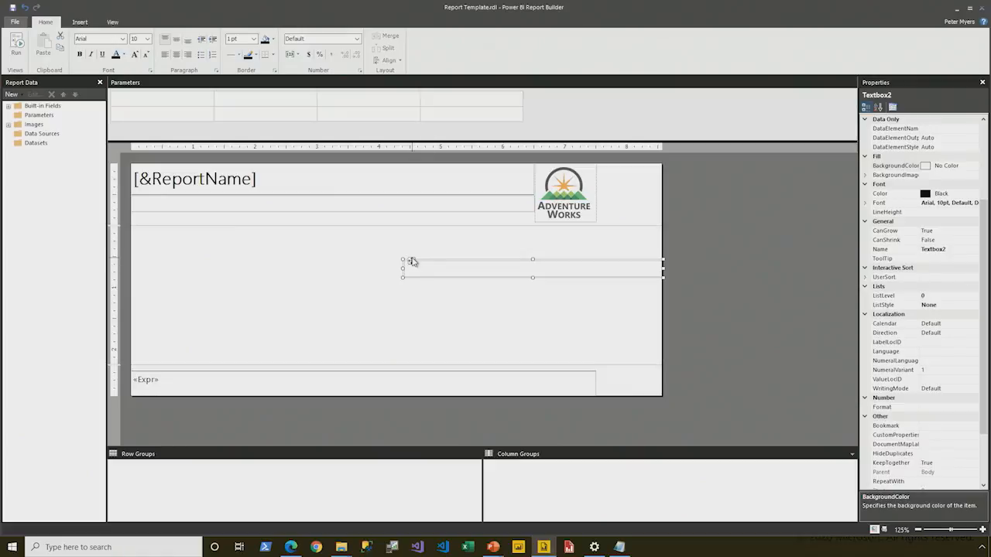
{"action": "key", "text": "Delete"}
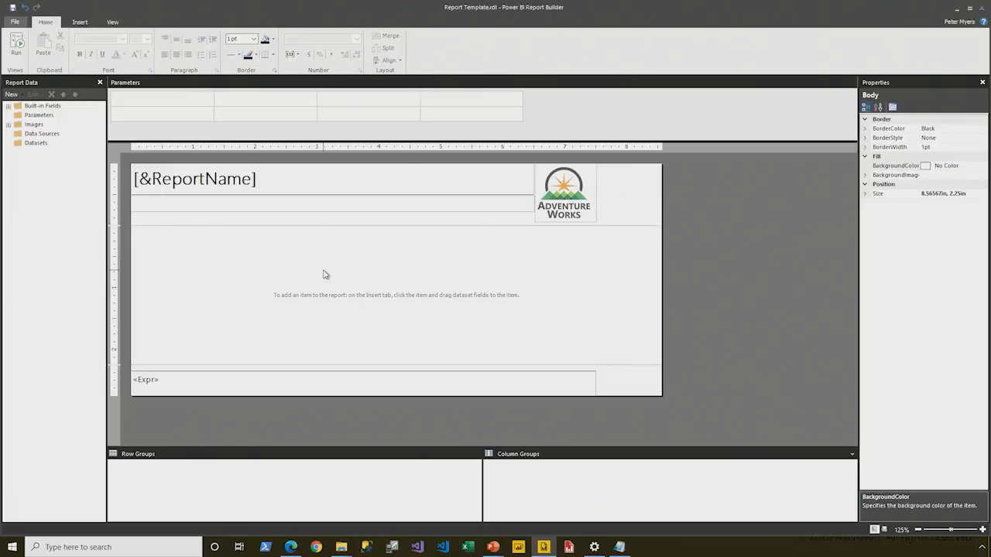
Step: Set the report body's width to 7.5 in and its height to 2 in
{"action": "left_click", "coordinate": [866, 194]}
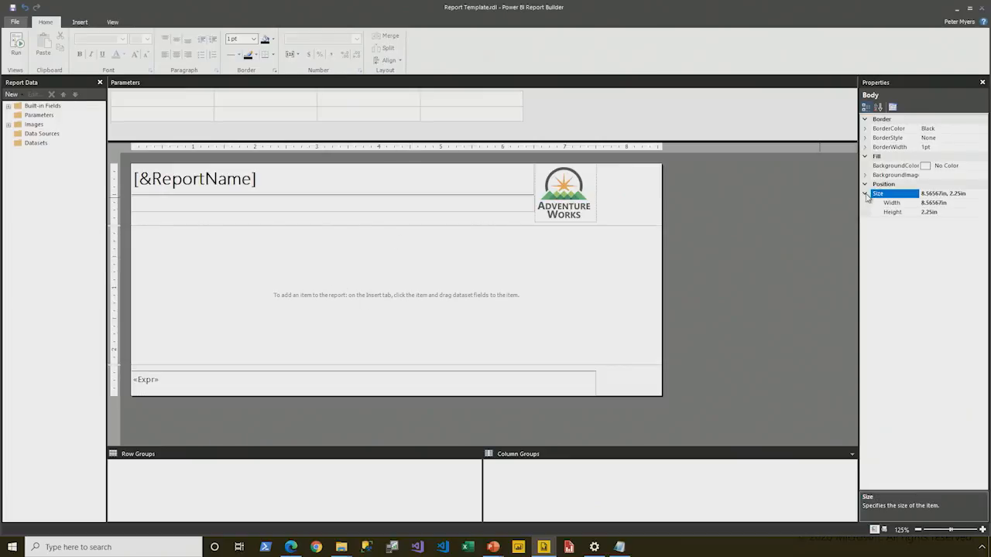
{"action": "left_click", "coordinate": [878, 202]}
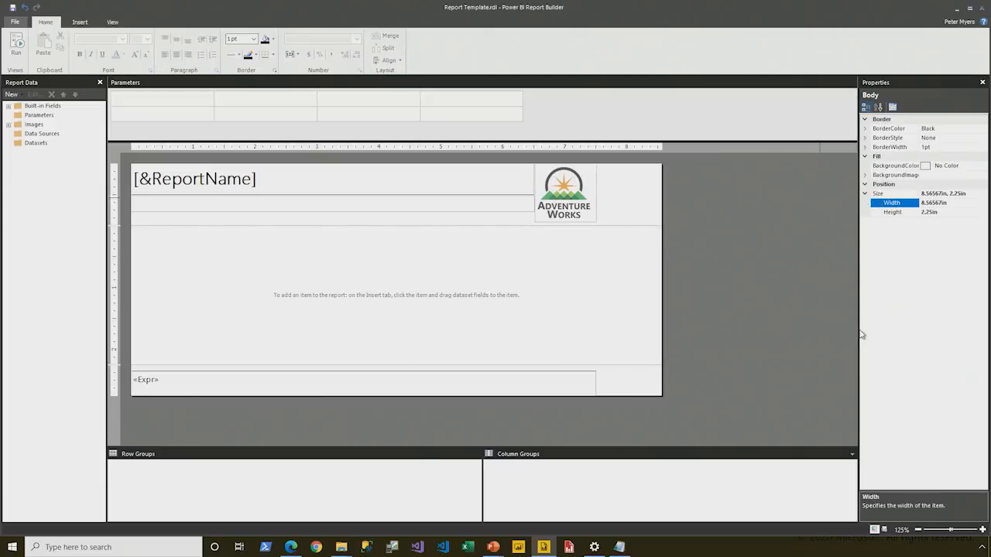
{"action": "type", "text": "7.5in"}
{"action": "key", "text": "Return"}
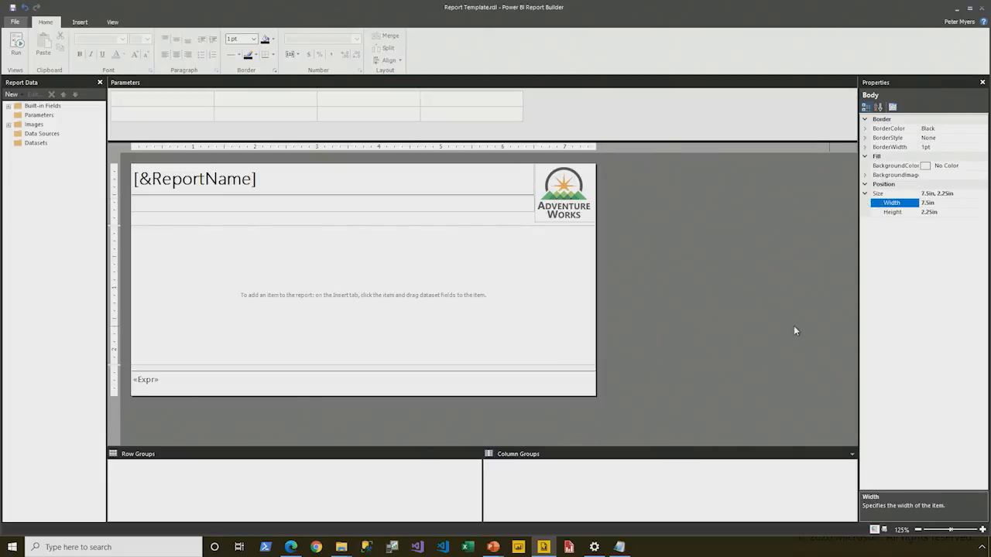
{"action": "left_click", "coordinate": [901, 213]}
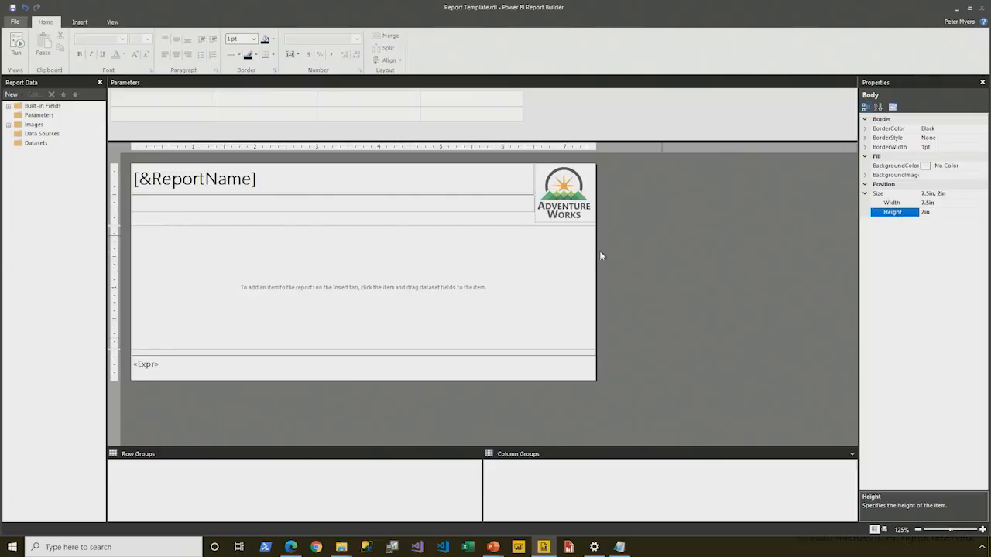
Step: Check the page header and page footer heights, and preview the report before returning to design view
{"action": "left_click", "coordinate": [480, 221]}
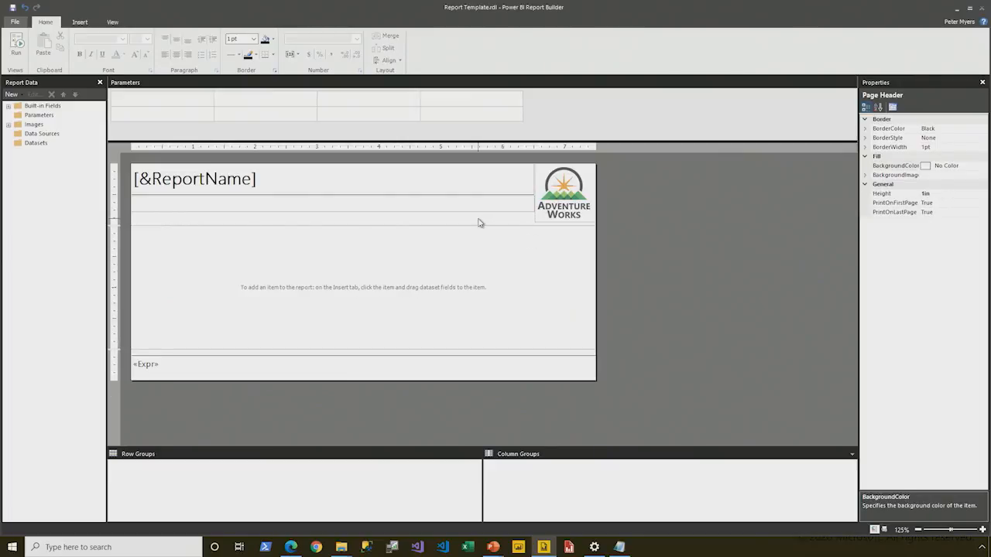
{"action": "left_click", "coordinate": [896, 193]}
{"action": "left_click", "coordinate": [451, 357]}
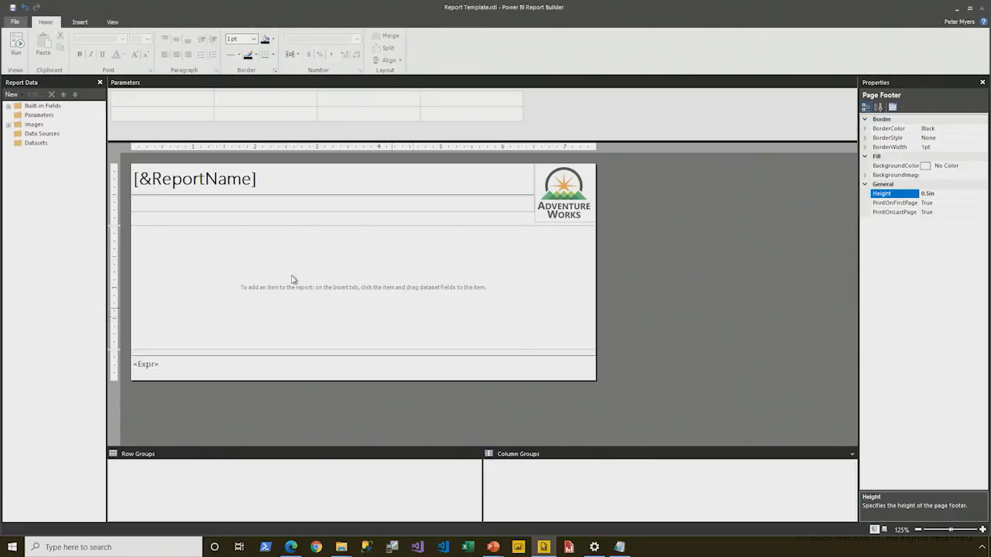
{"action": "left_click", "coordinate": [16, 44]}
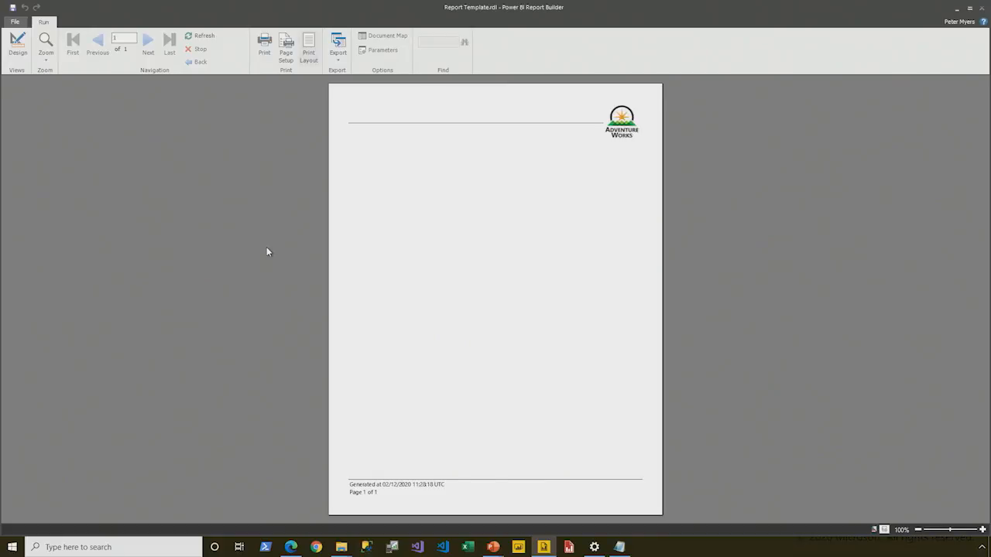
{"action": "left_click", "coordinate": [17, 44]}
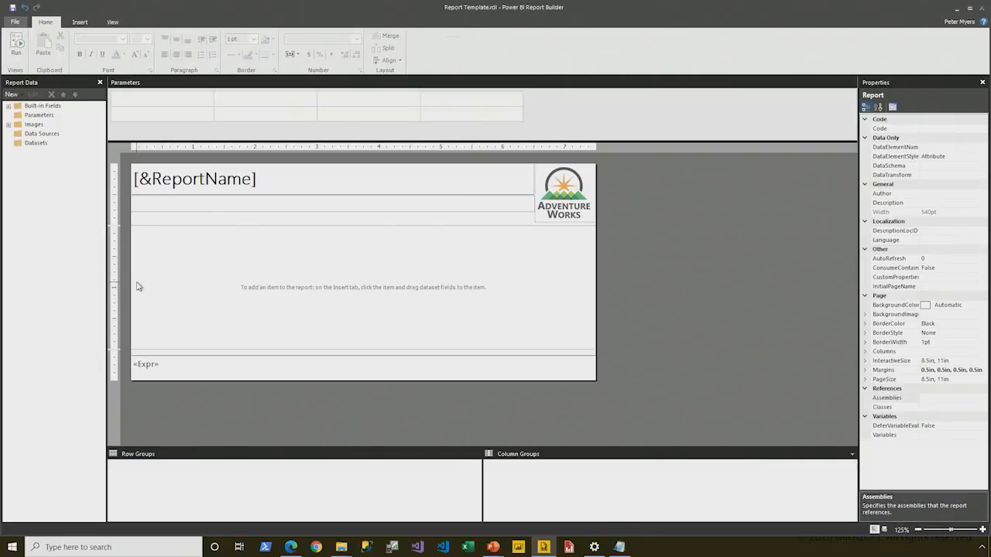